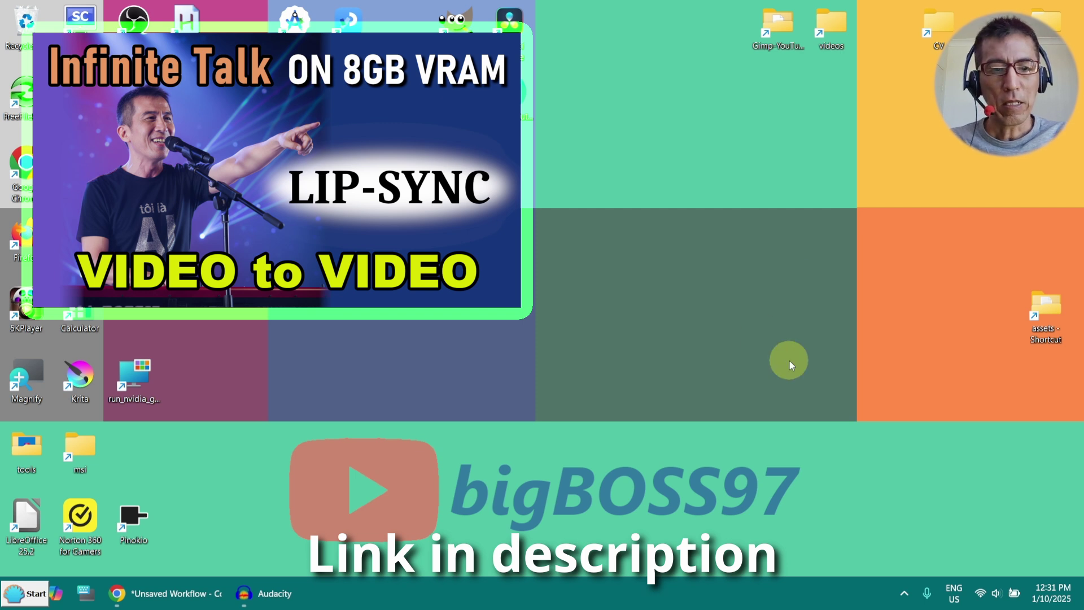
Switch to Chrome and review the example_workflows files in the InfiniteTalk repository on GitHub
mouse_move(175, 597)
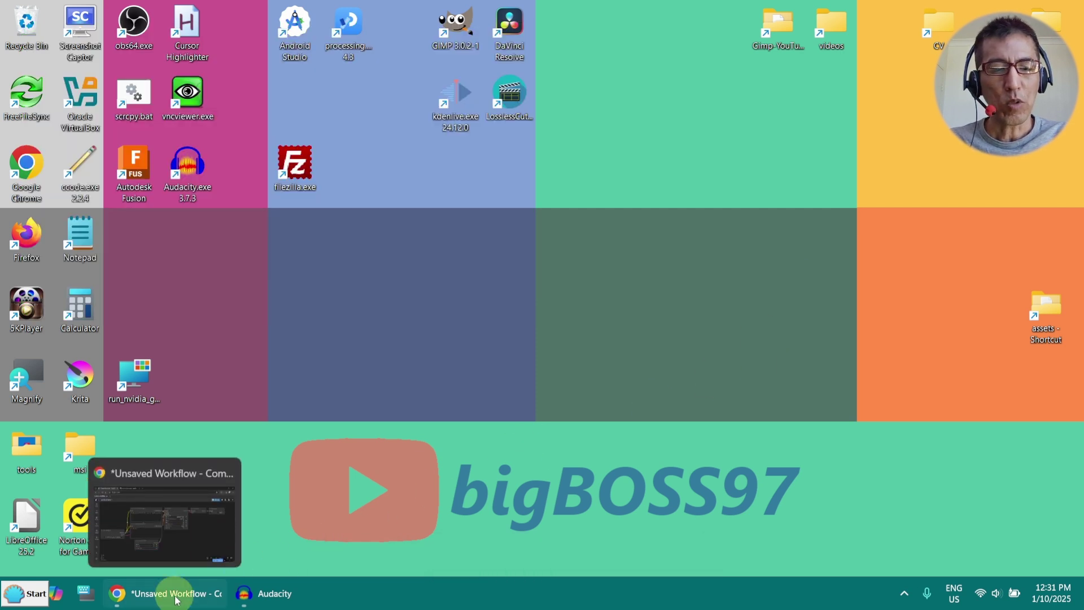
click(175, 597)
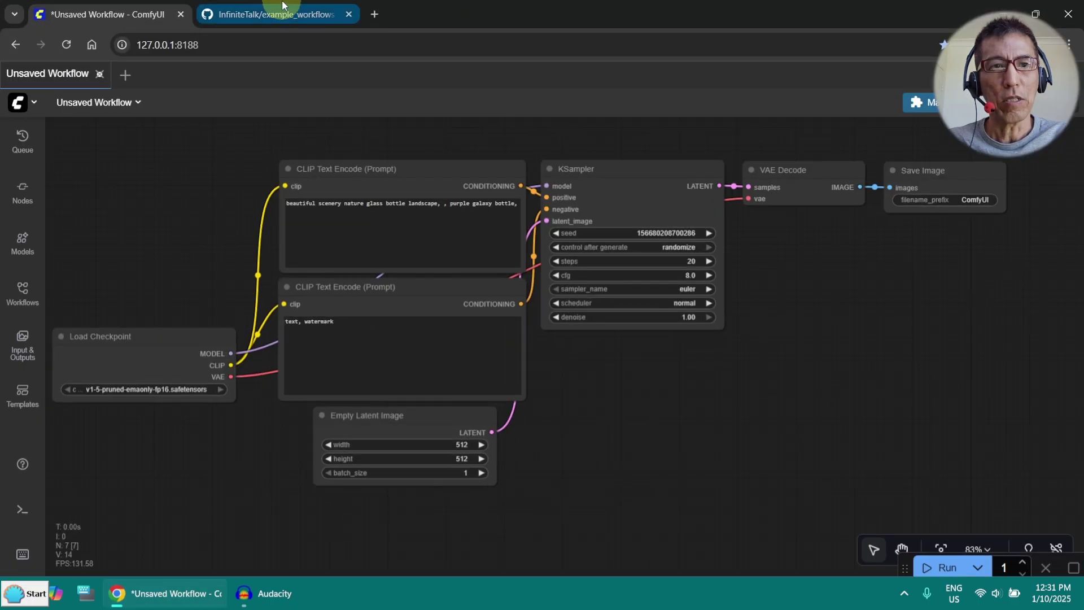
click(275, 17)
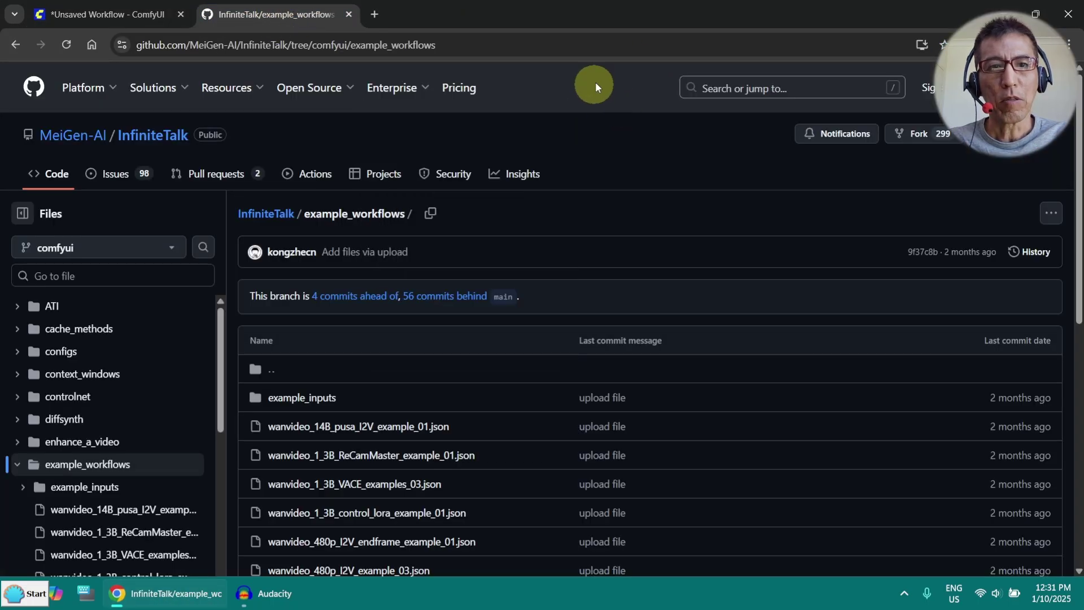
scroll(585, 163, down, 4)
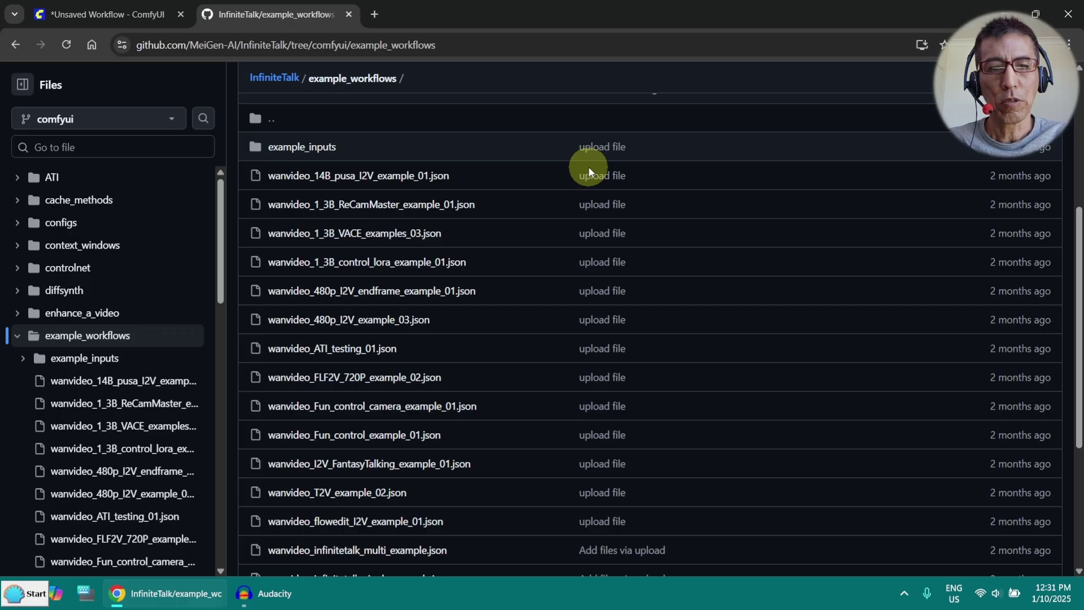
scroll(588, 167, down, 4)
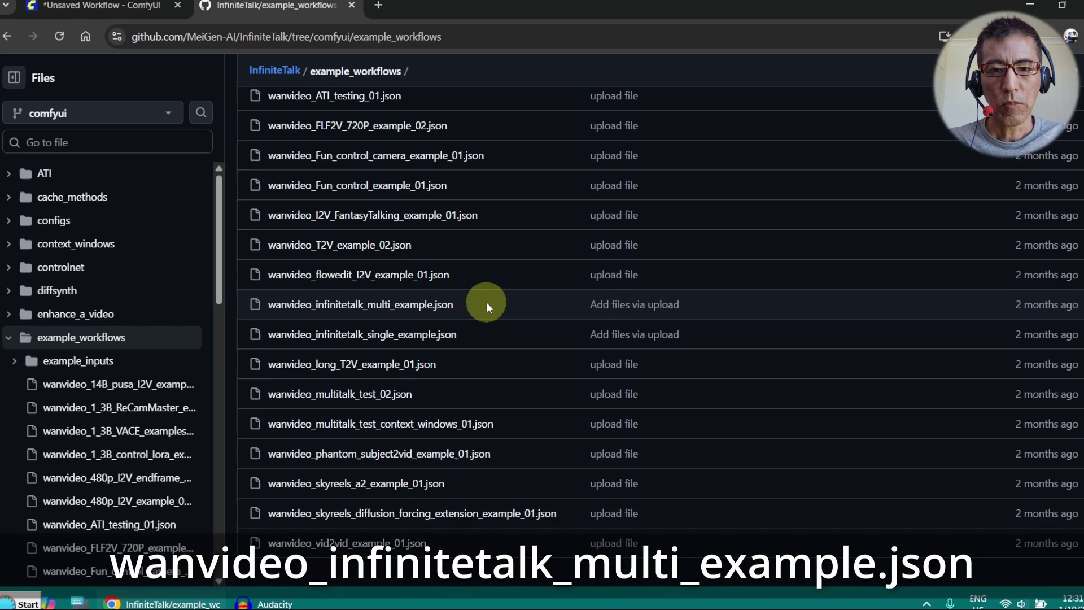
Load the two-person lip-sync workflow file into ComfyUI as a new workflow
click(113, 4)
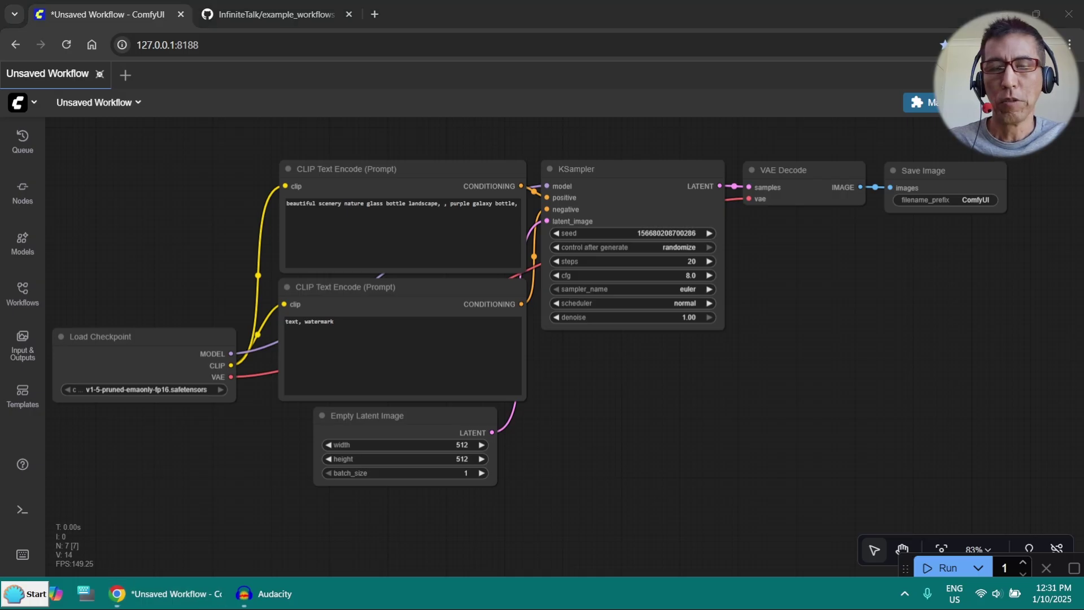
drag(974, 310, 648, 436)
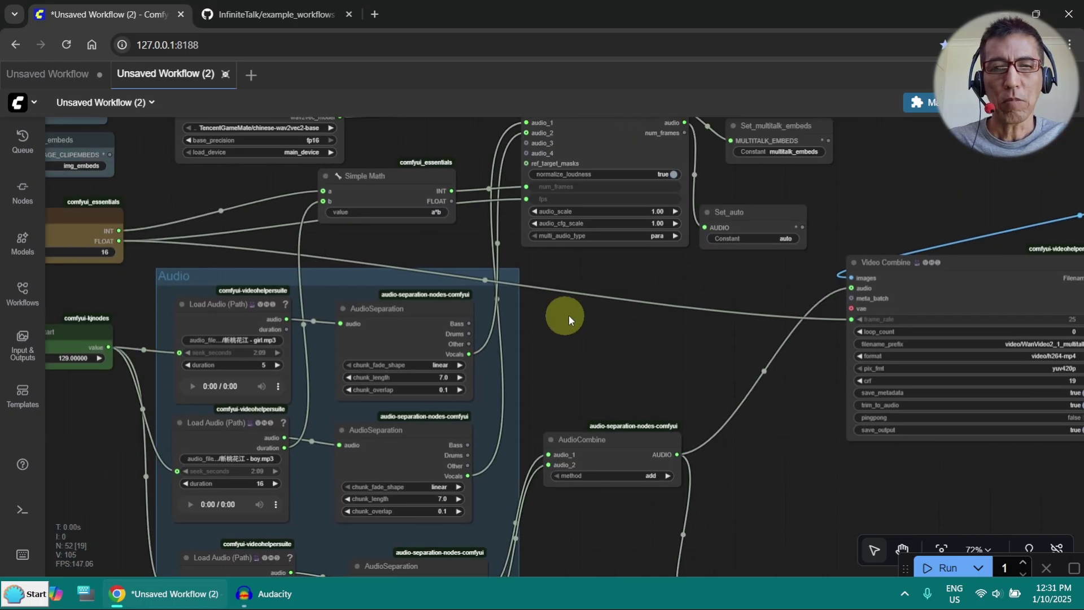
scroll(568, 314, down, 5)
Examine the Models note with its links for diffusion models, loras, text encoders, vae and clip vision
drag(164, 256, 276, 479)
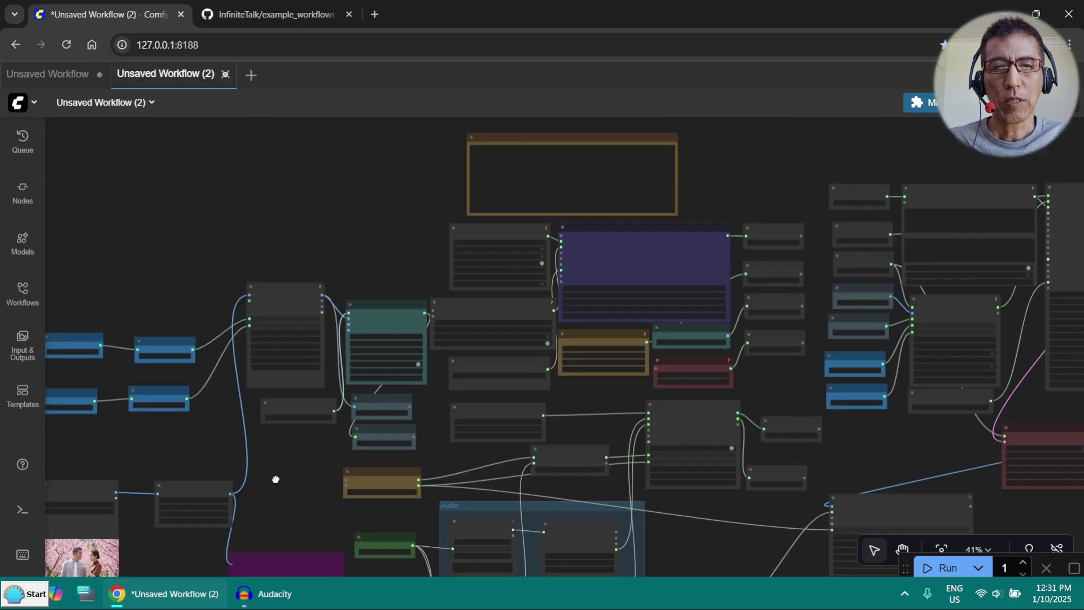
scroll(360, 224, up, 4)
drag(360, 223, 199, 344)
scroll(269, 294, up, 4)
scroll(219, 327, up, 5)
drag(275, 262, 96, 336)
click(117, 330)
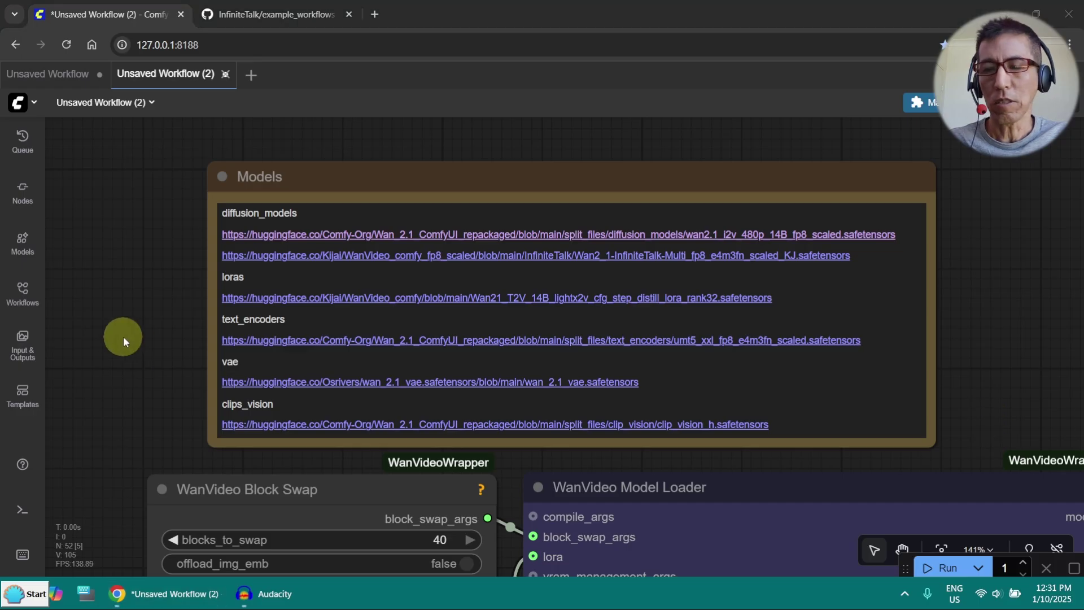
drag(127, 362, 160, 285)
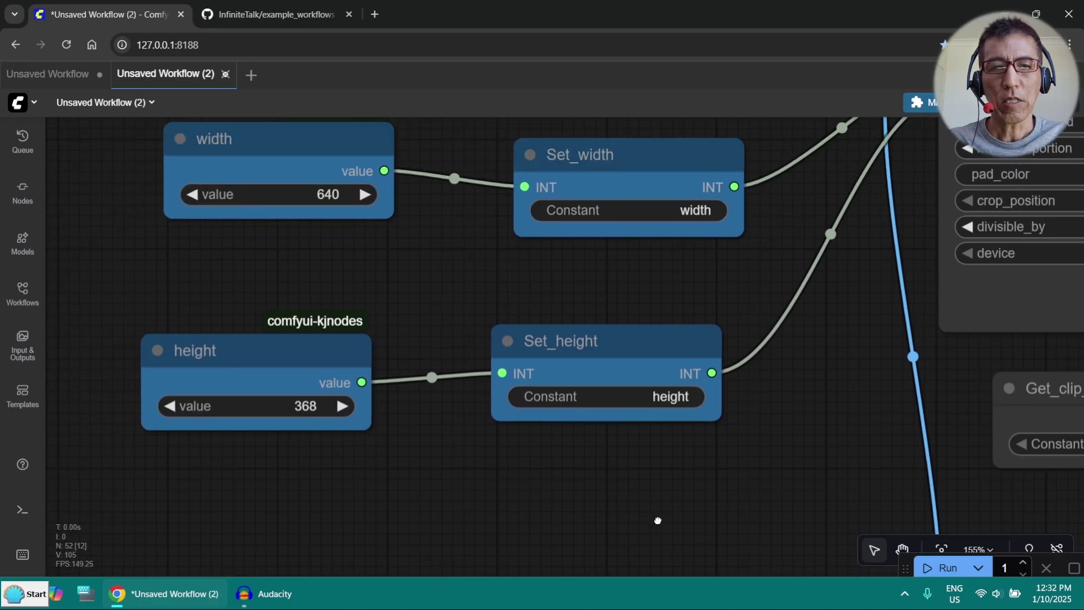
Examine the width and height nodes and the Load Image and Image Crop nodes of the workflow
drag(658, 520, 789, 537)
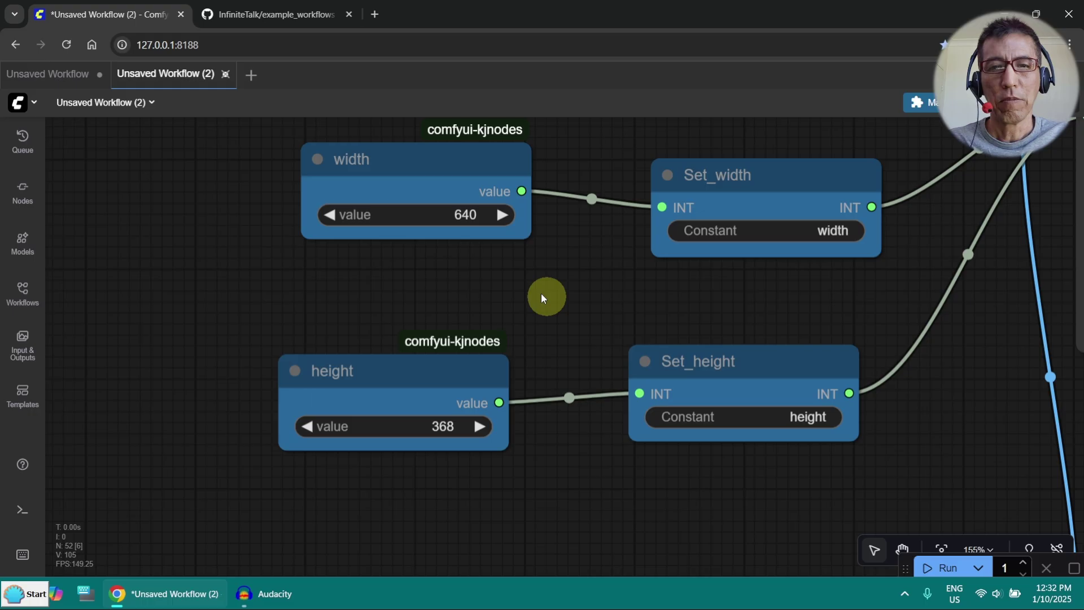
drag(574, 274, 522, 310)
scroll(542, 311, down, 5)
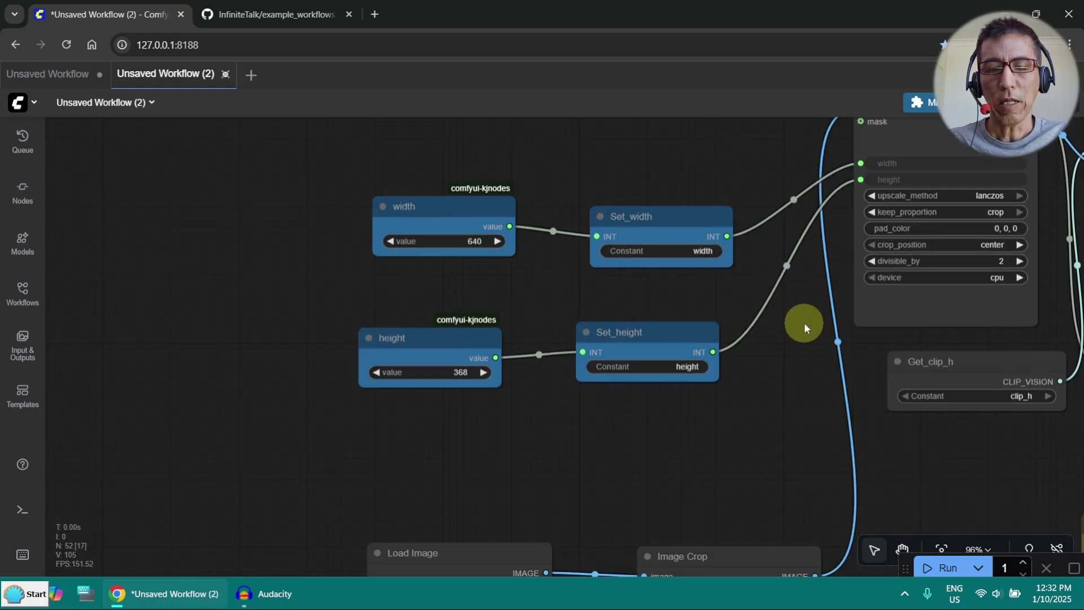
scroll(715, 440, down, 8)
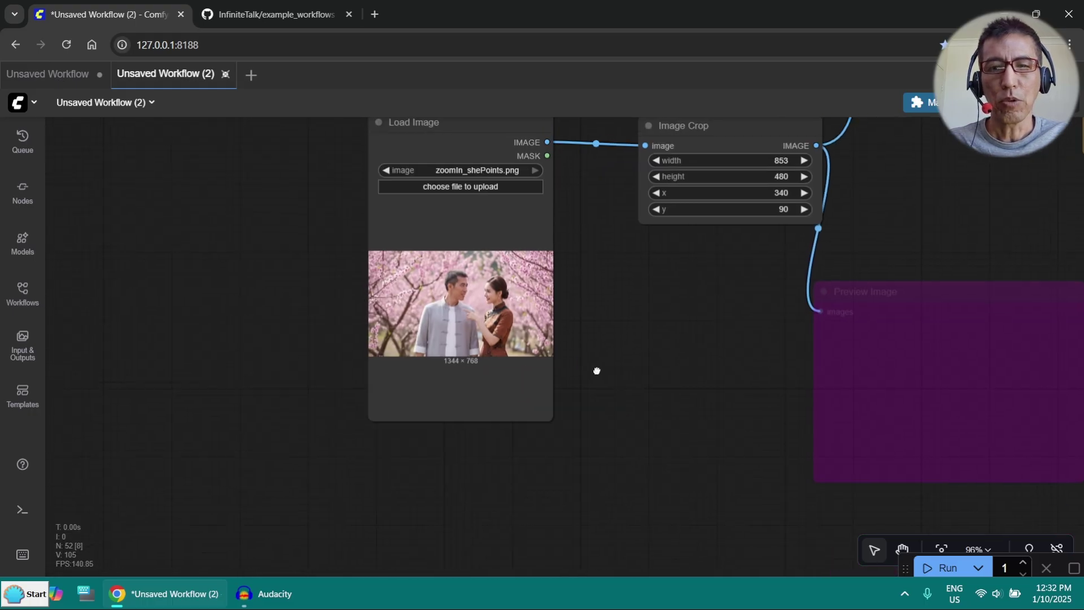
Examine the FPS node, the audio start node and the Load Audio nodes in the Audio group
scroll(606, 350, up, 5)
drag(754, 313, 247, 470)
scroll(482, 414, up, 1)
scroll(548, 378, down, 2)
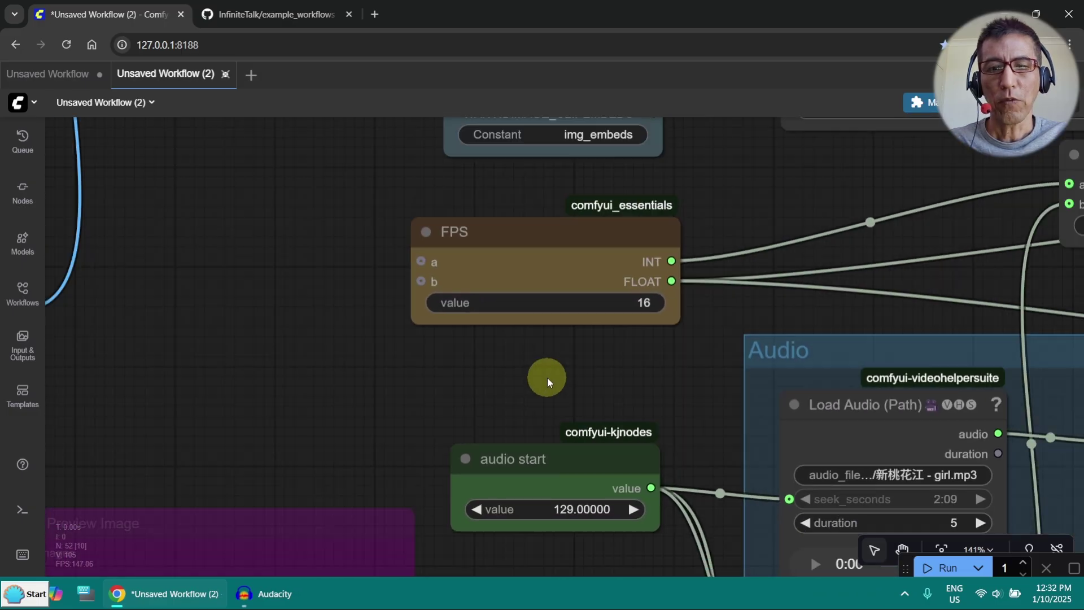
drag(534, 373, 518, 288)
drag(539, 523, 348, 462)
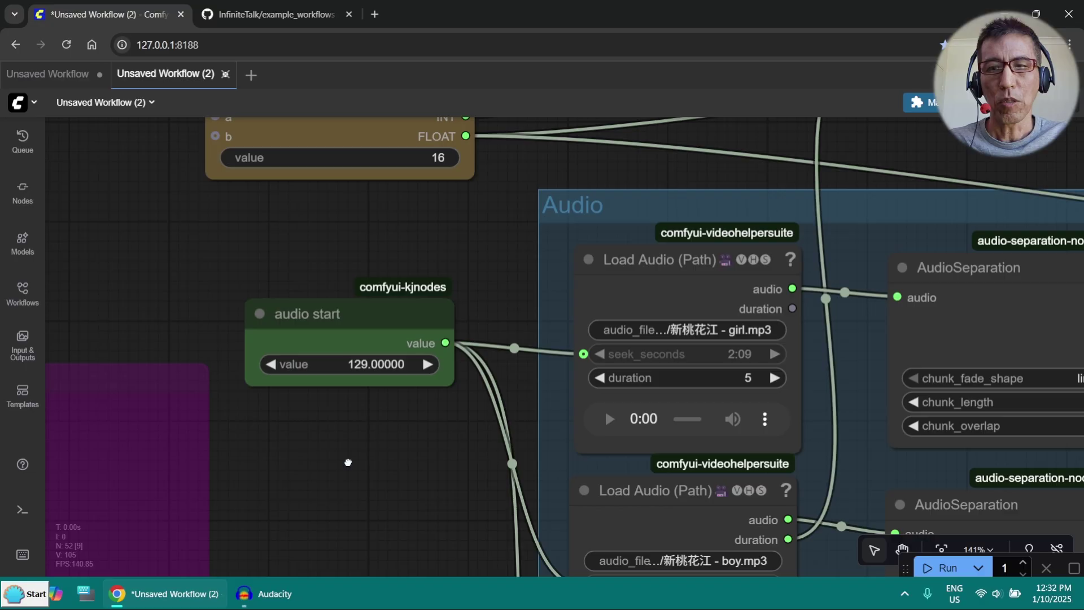
scroll(501, 263, down, 3)
drag(499, 263, 264, 306)
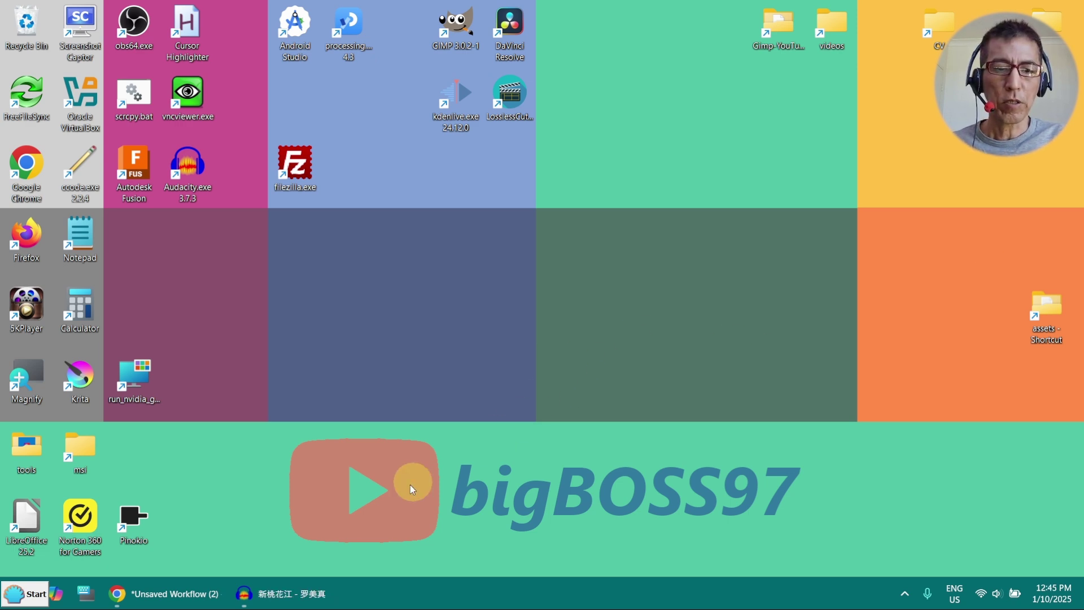
Switch to Audacity and check its version in the About information
click(307, 597)
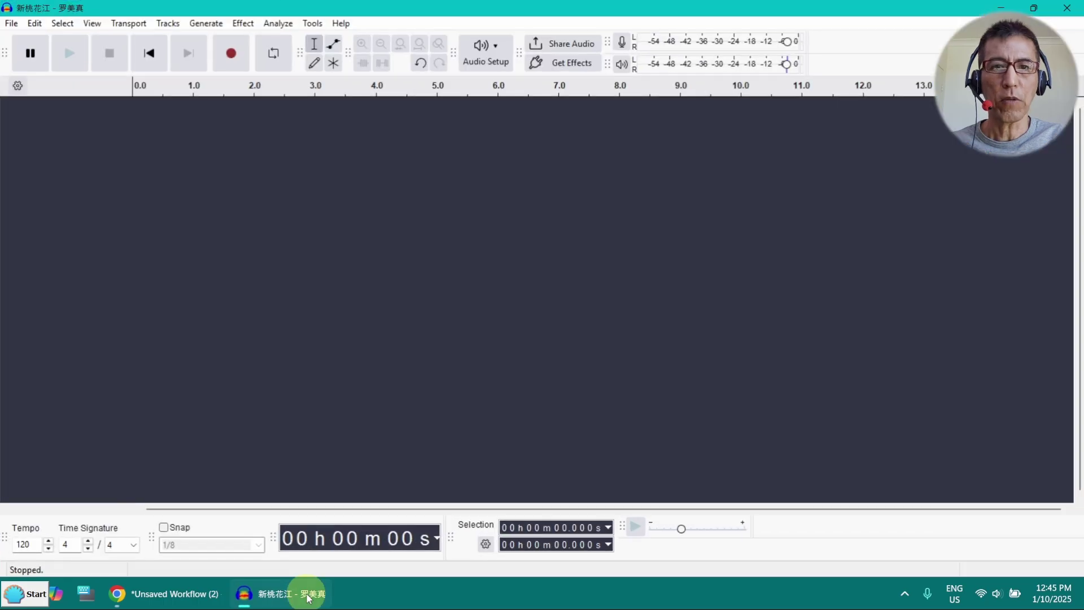
click(340, 23)
click(382, 146)
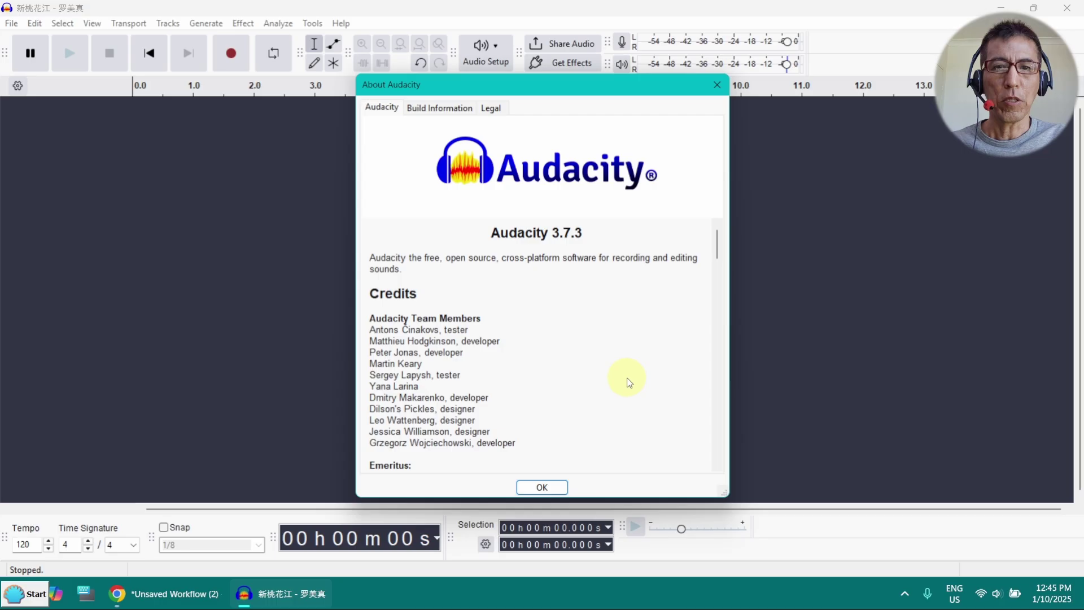
click(717, 88)
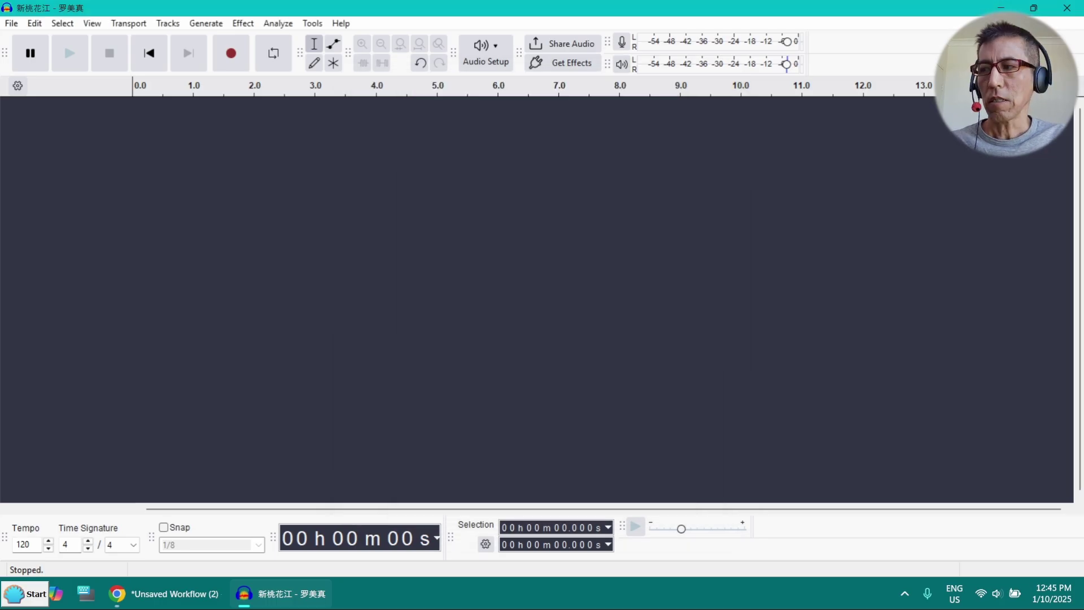
Import the 新桃花江 song twice so that it sits on two separate tracks
drag(932, 281, 470, 195)
drag(856, 338, 419, 391)
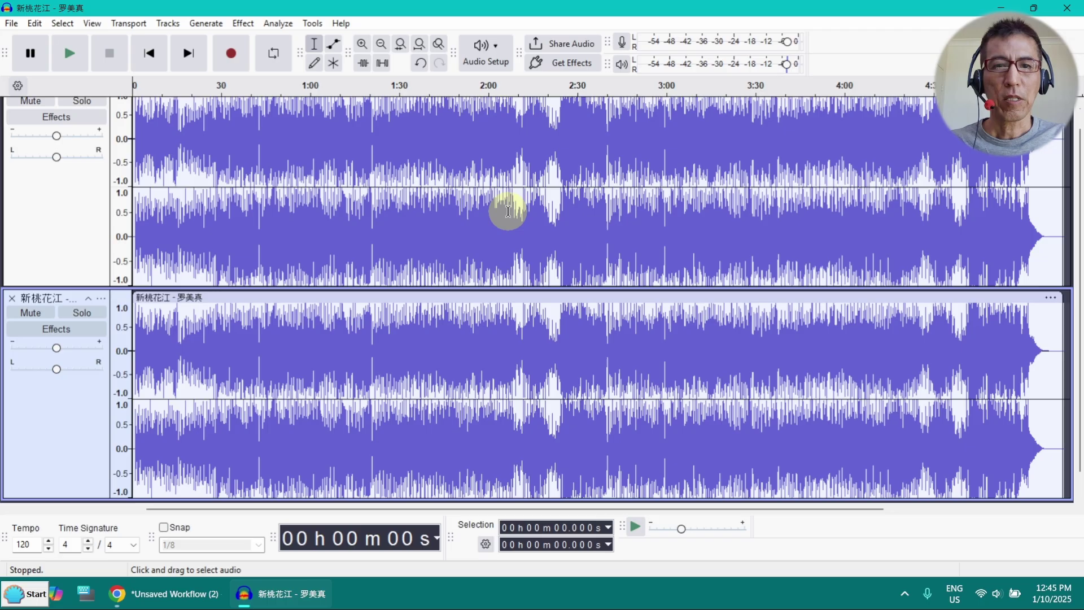
scroll(509, 194, up, 1)
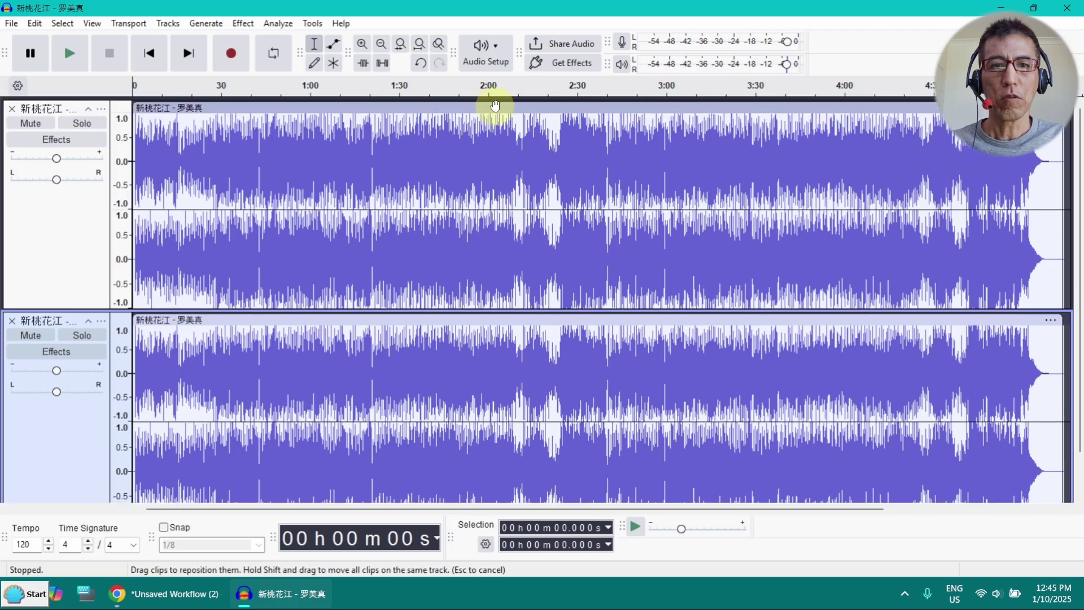
Select the passage from about 2:09.1 to 2:14.1 on the upper track and play it
drag(497, 115, 575, 131)
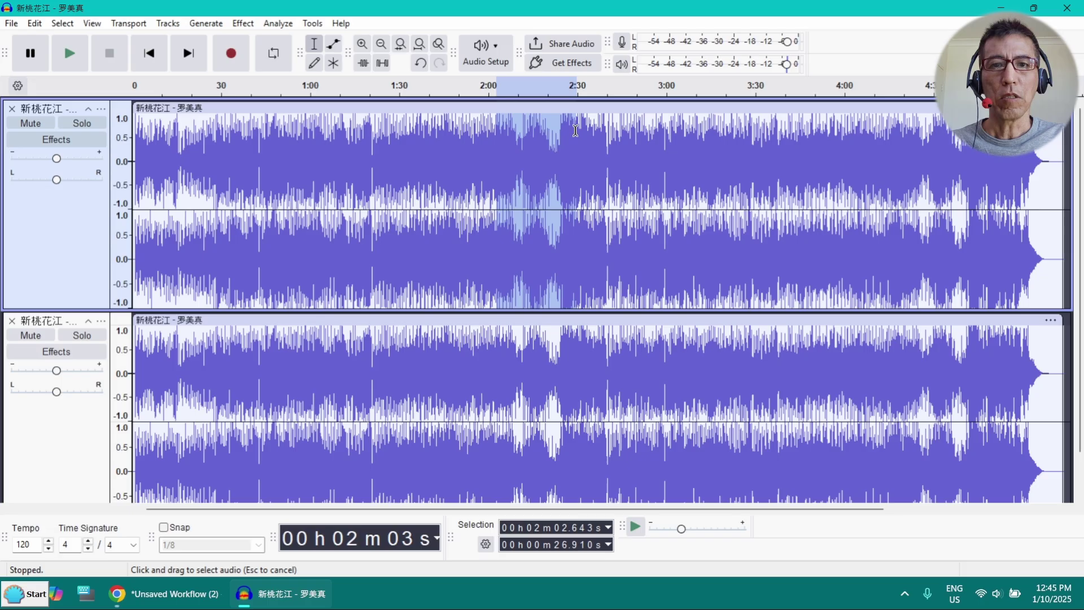
click(400, 52)
drag(357, 180, 531, 197)
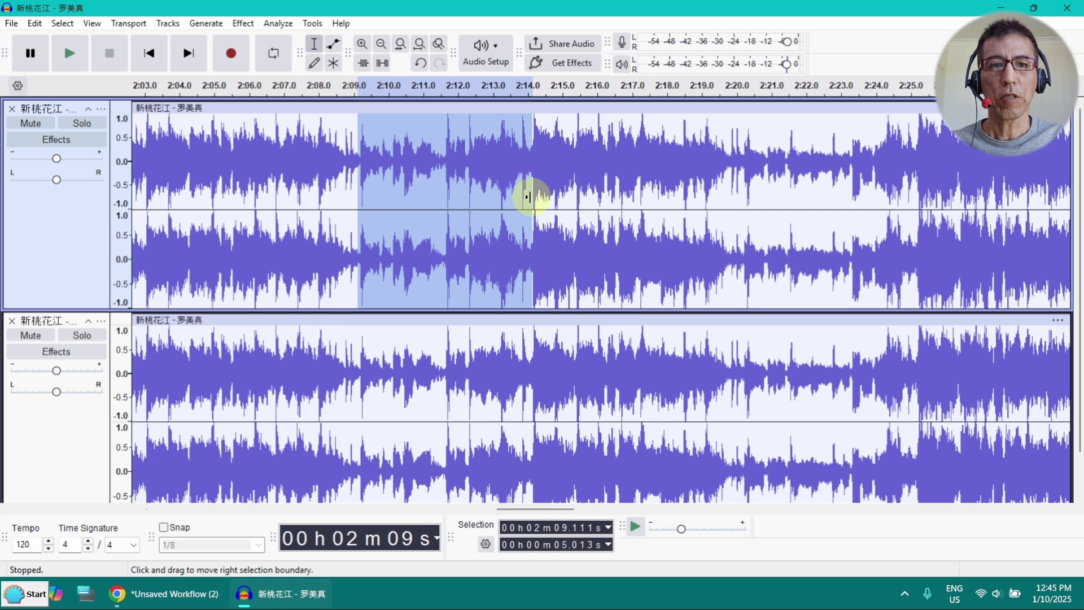
key(space)
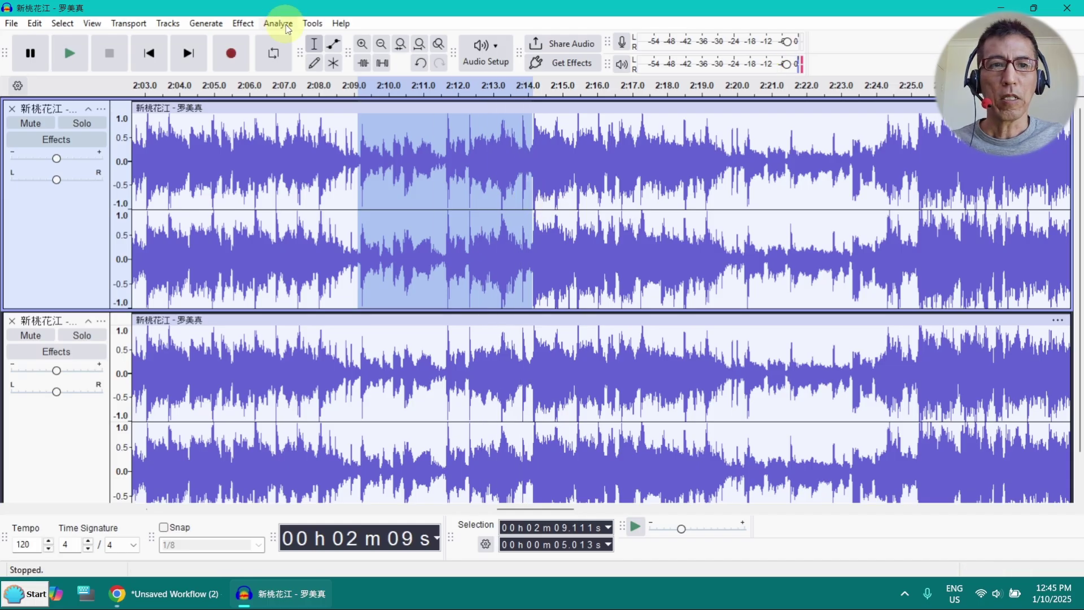
Silence the selected passage on the upper track with the Amplify effect
click(239, 26)
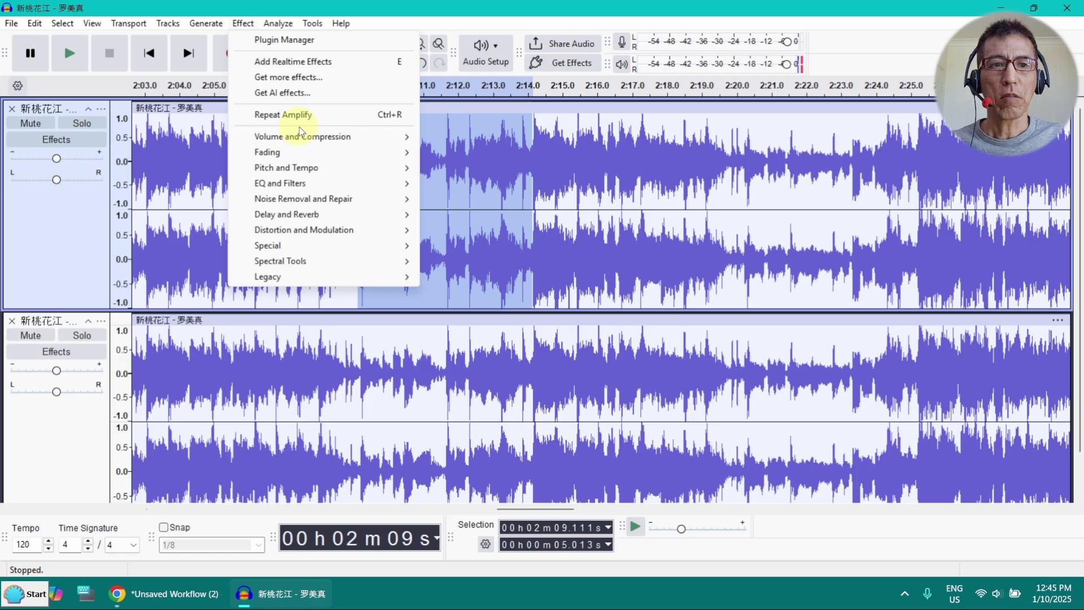
mouse_move(305, 141)
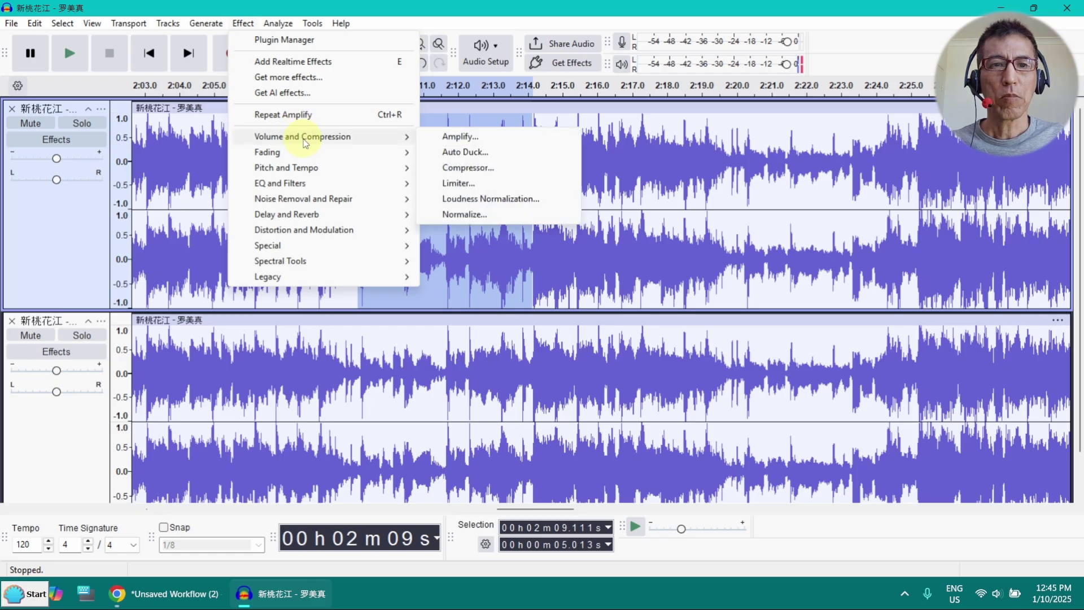
click(524, 142)
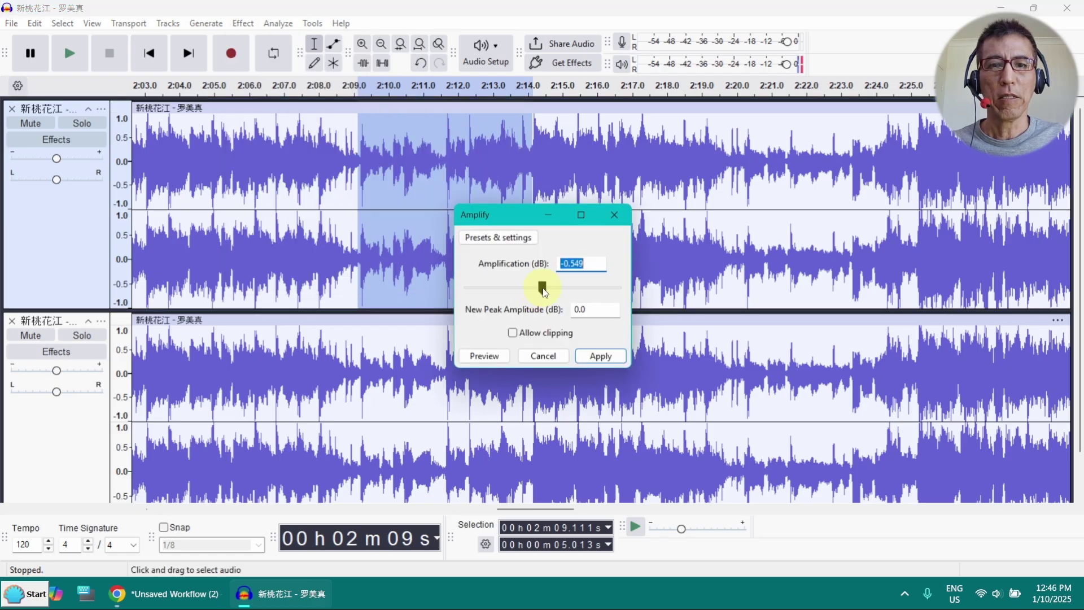
click(601, 355)
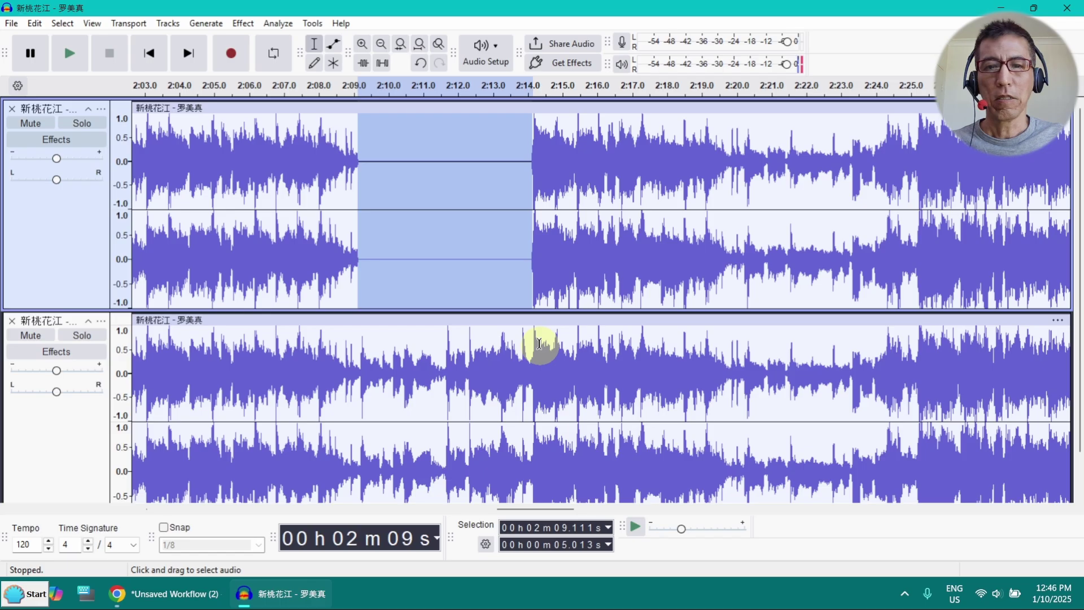
Select about 11 seconds from 2:14.1 on the lower track and play the selection
drag(529, 343, 913, 349)
scroll(890, 357, down, 1)
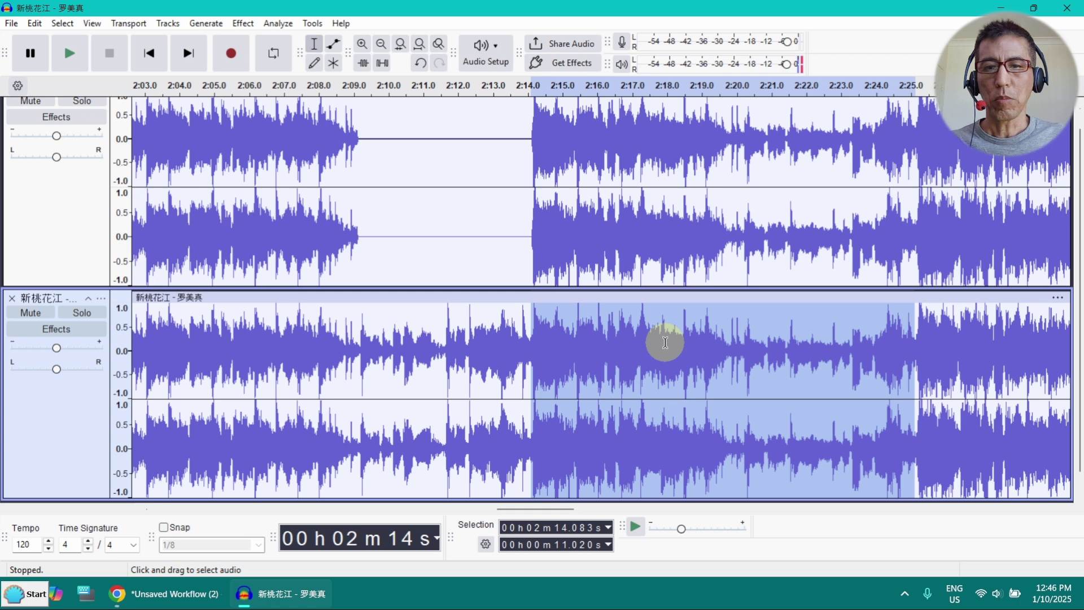
key(space)
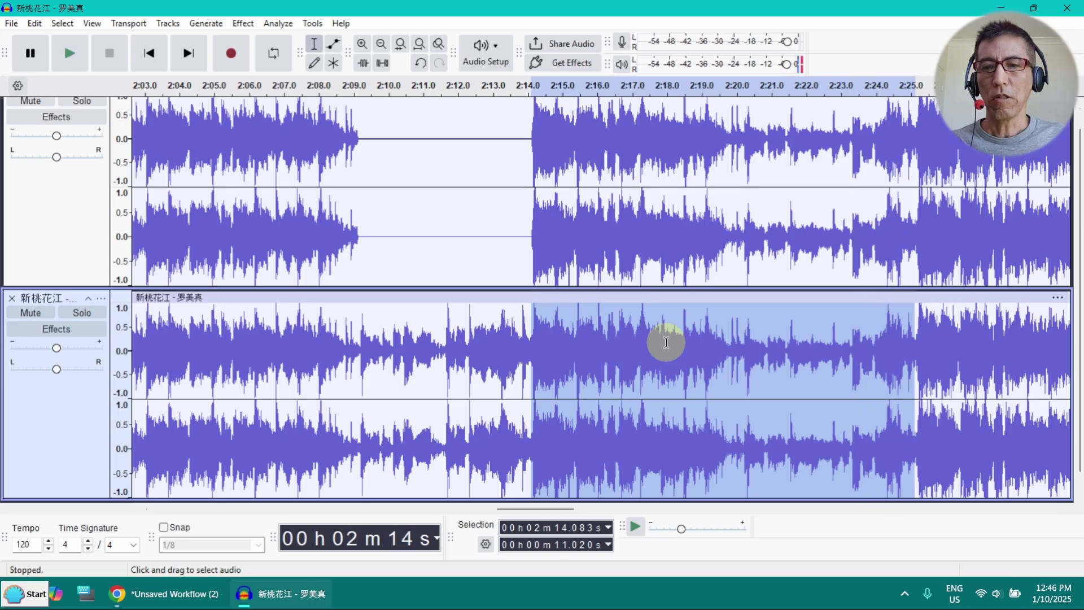
Apply the Amplify effect at -50 dB to the selected passage on the lower track
click(252, 24)
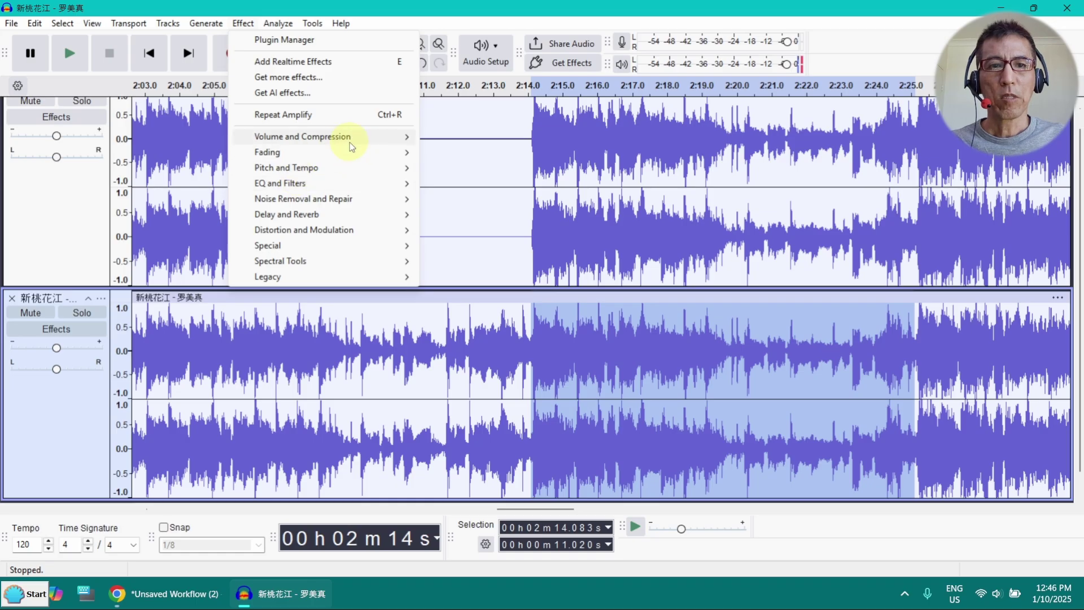
mouse_move(350, 144)
click(449, 138)
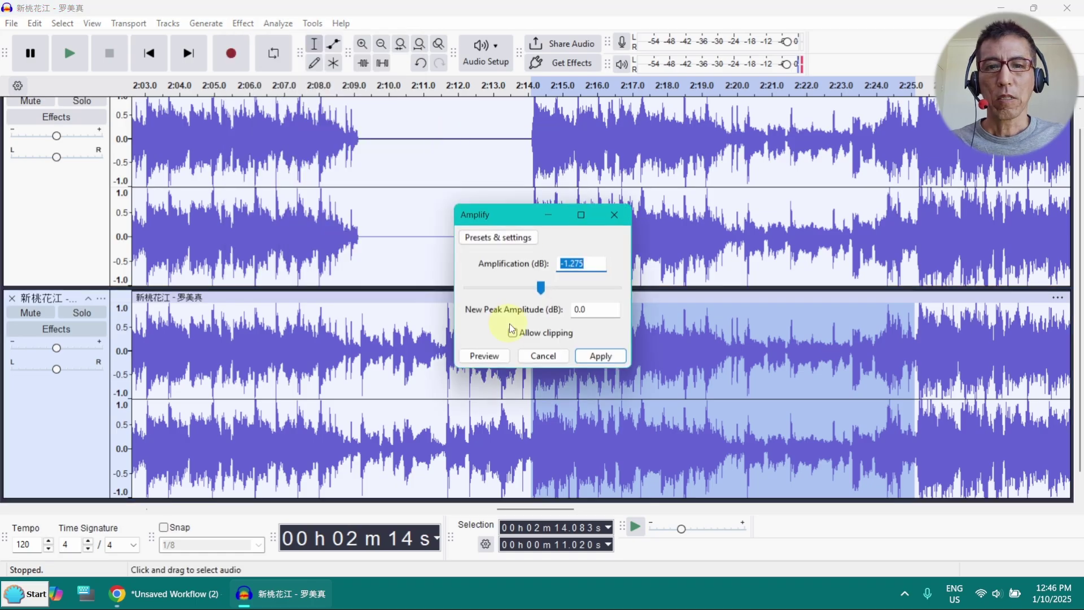
drag(533, 295, 467, 287)
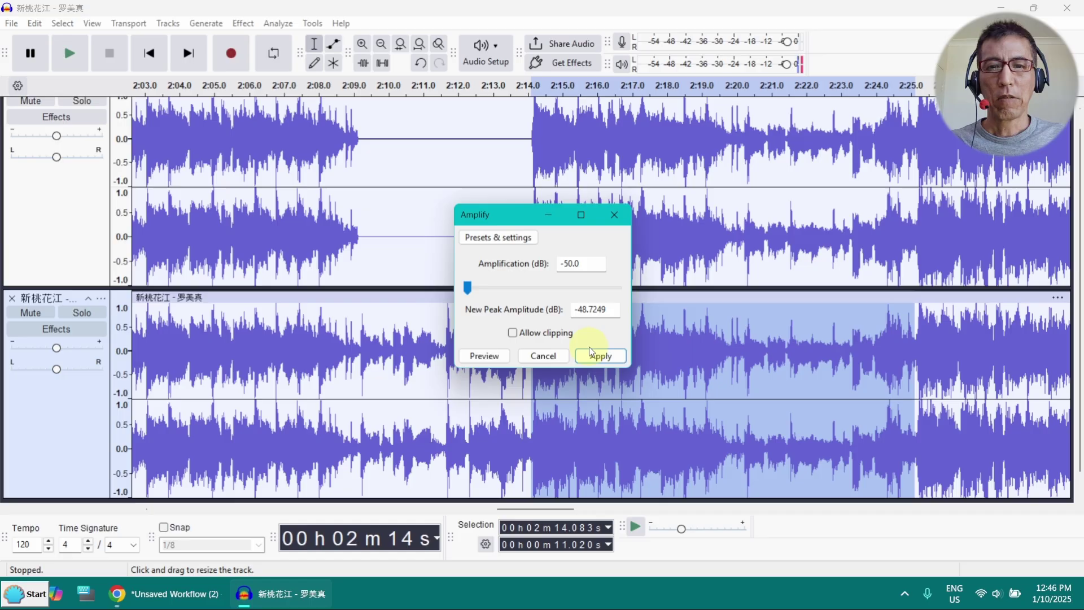
click(606, 357)
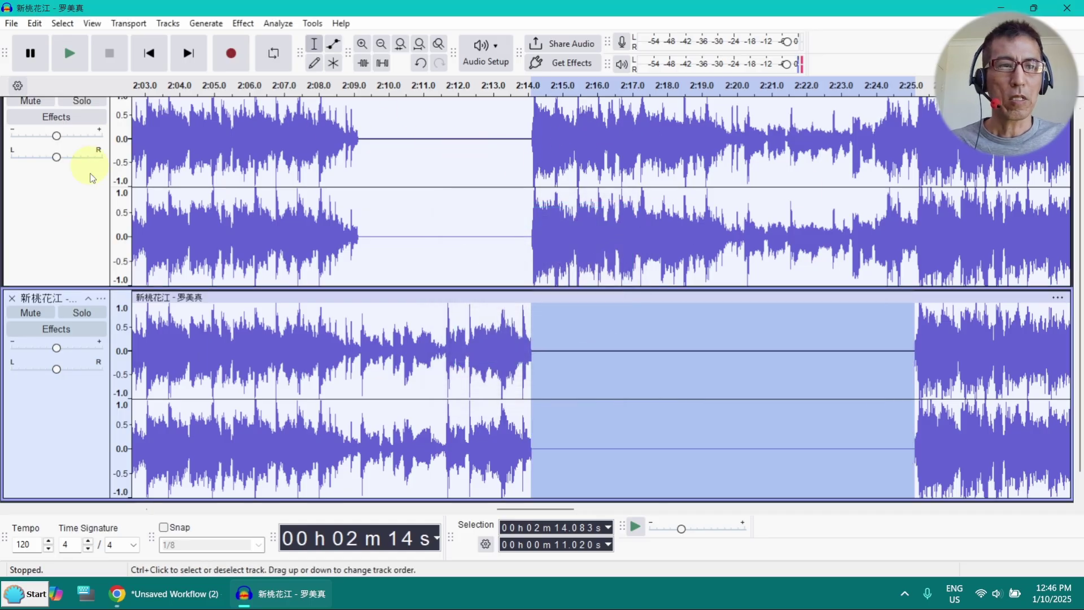
Mute the lower track and export the entire project as the stereo MP3 file 新桃花江 - boy.mp3
click(25, 313)
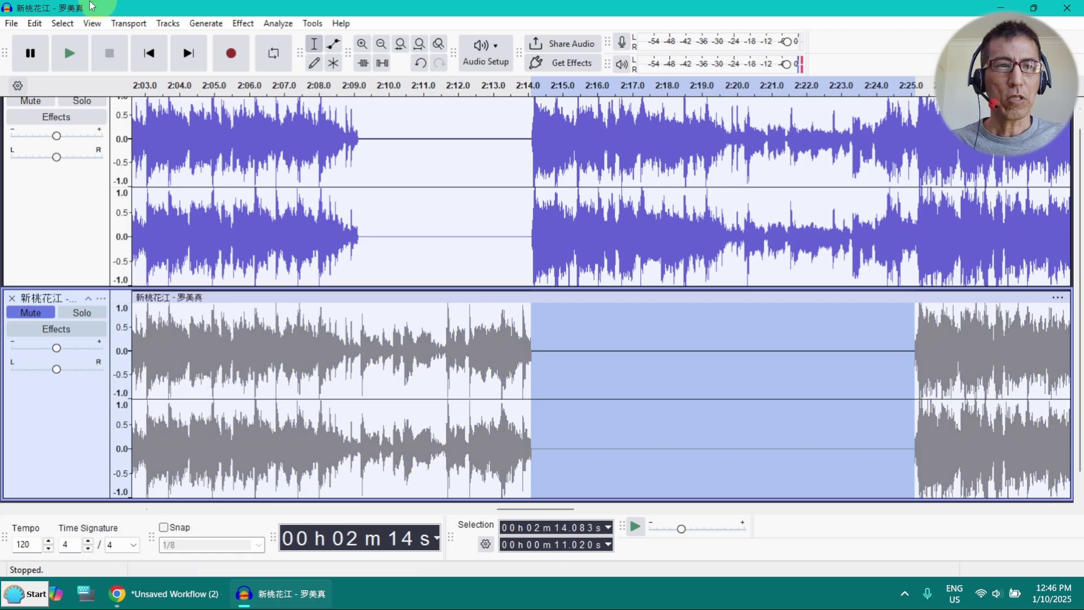
click(11, 23)
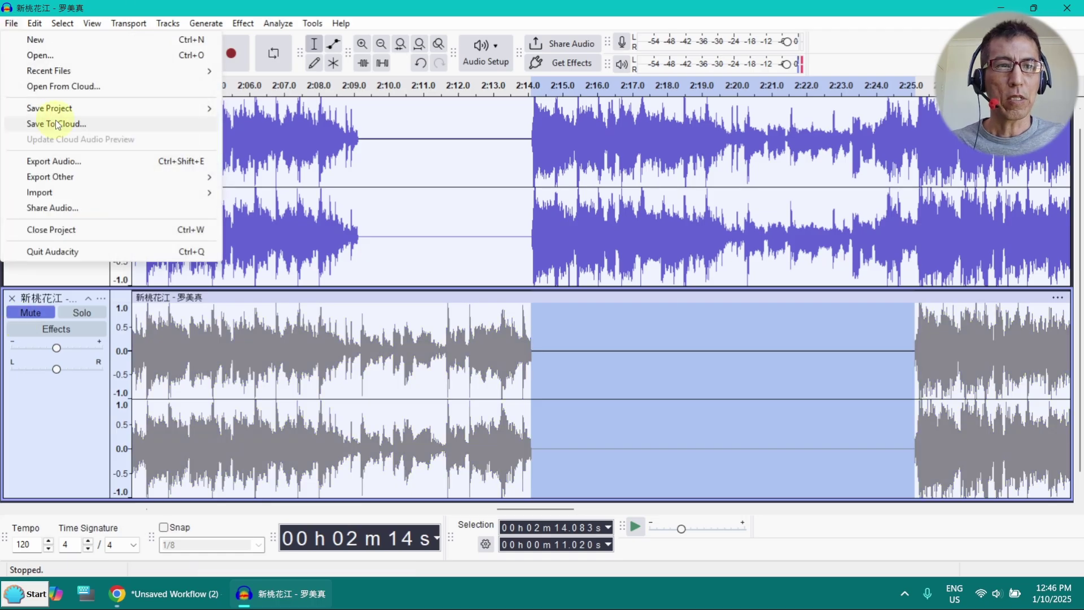
mouse_move(109, 175)
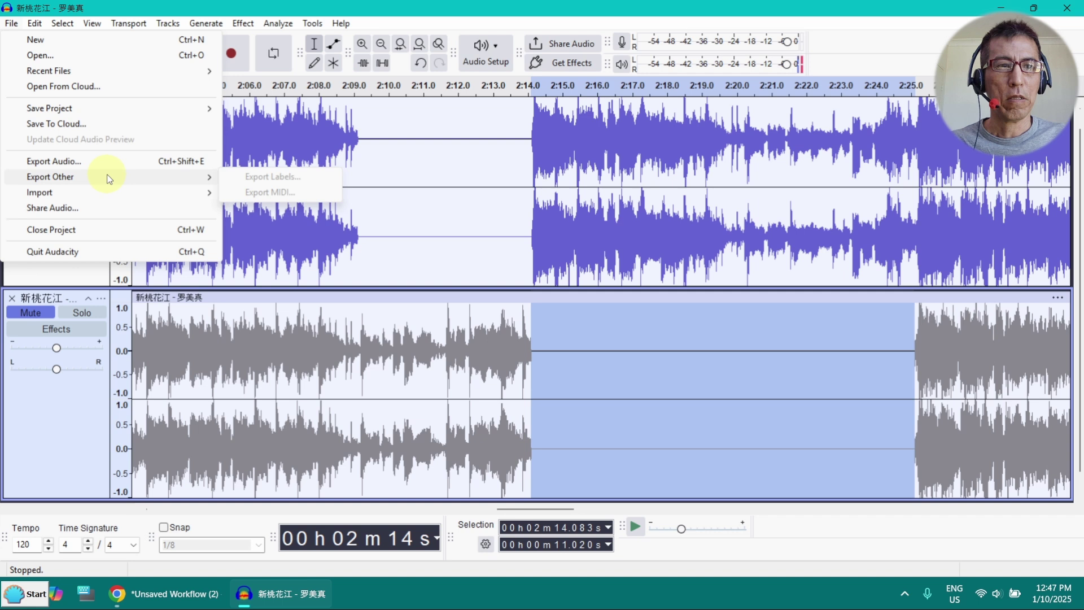
click(95, 162)
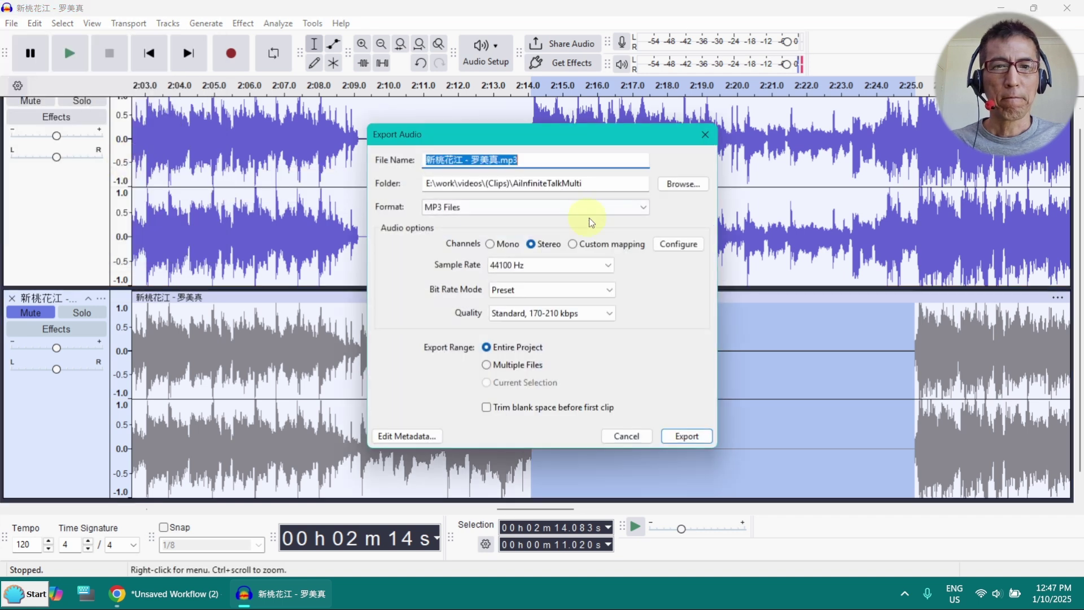
click(521, 158)
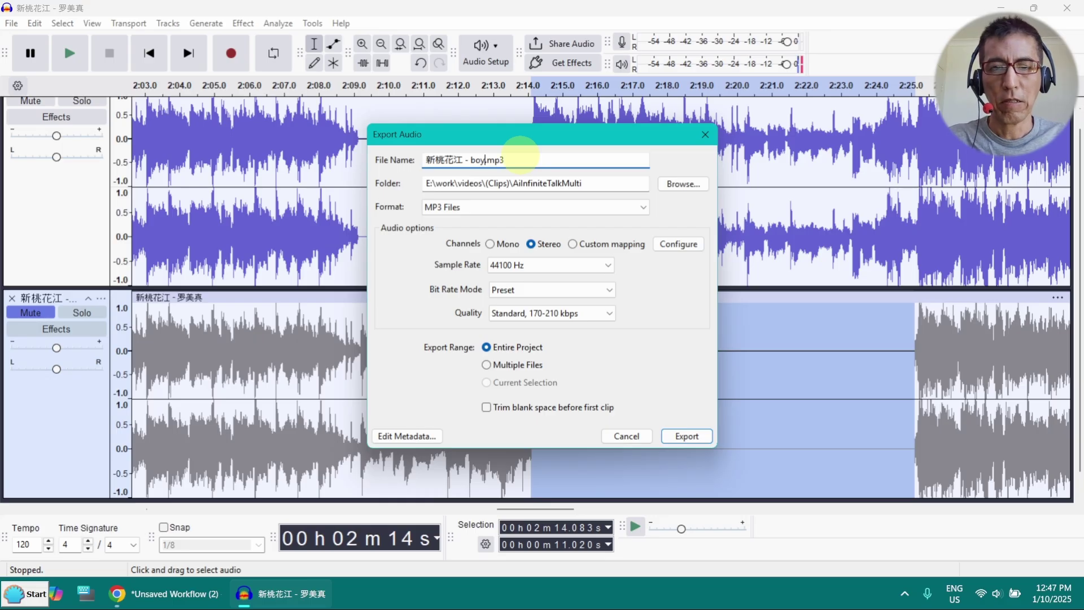
click(698, 438)
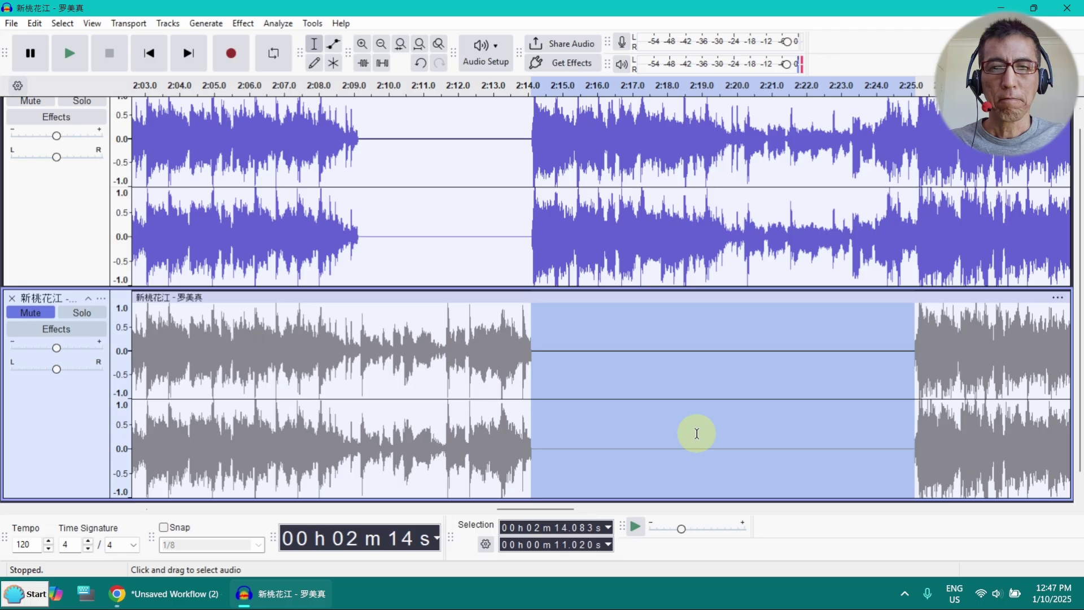
Unmute the lower track and mute the upper track instead
click(53, 309)
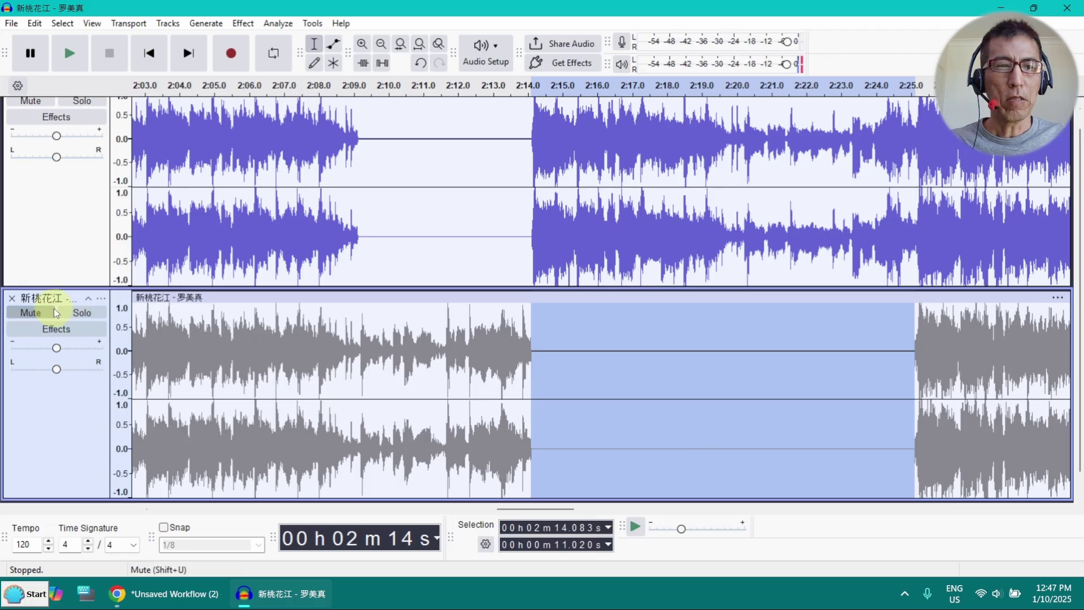
click(40, 313)
click(39, 100)
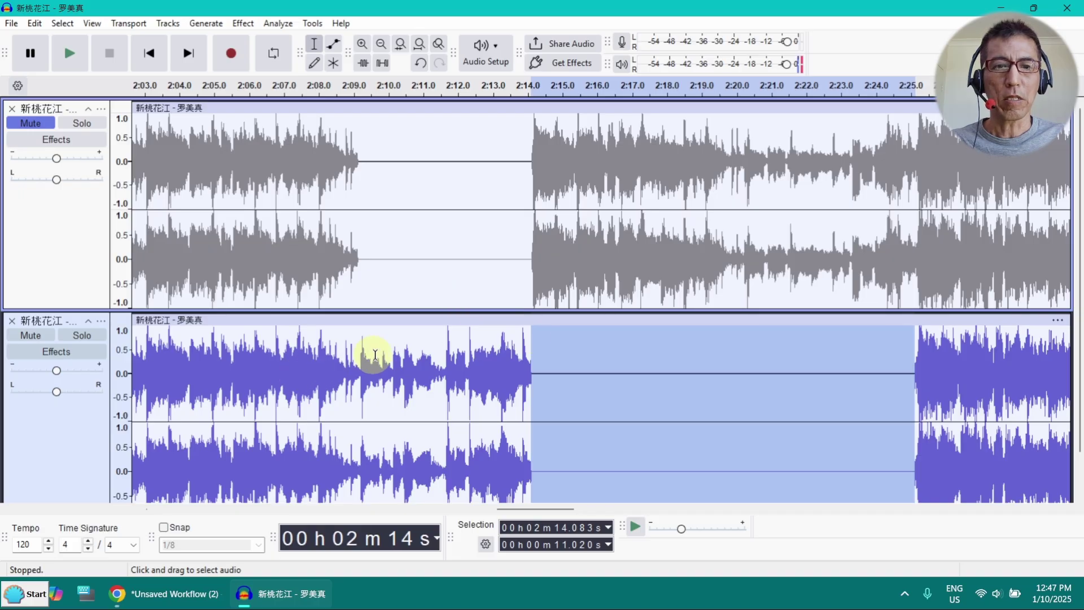
Export the entire project as the stereo MP3 file 新桃花江 - girl.mp3
click(11, 23)
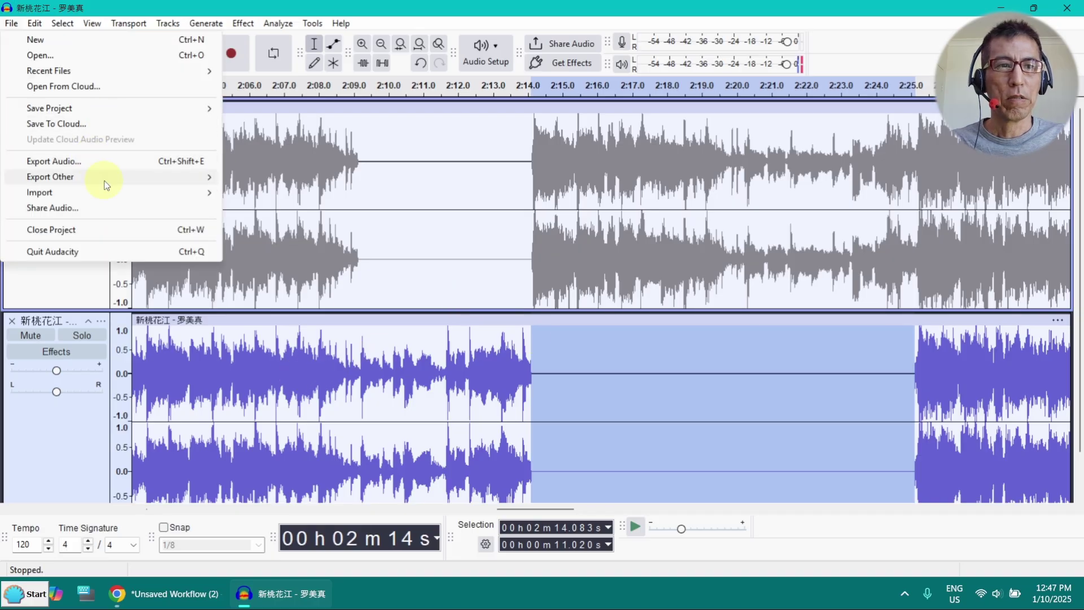
click(113, 162)
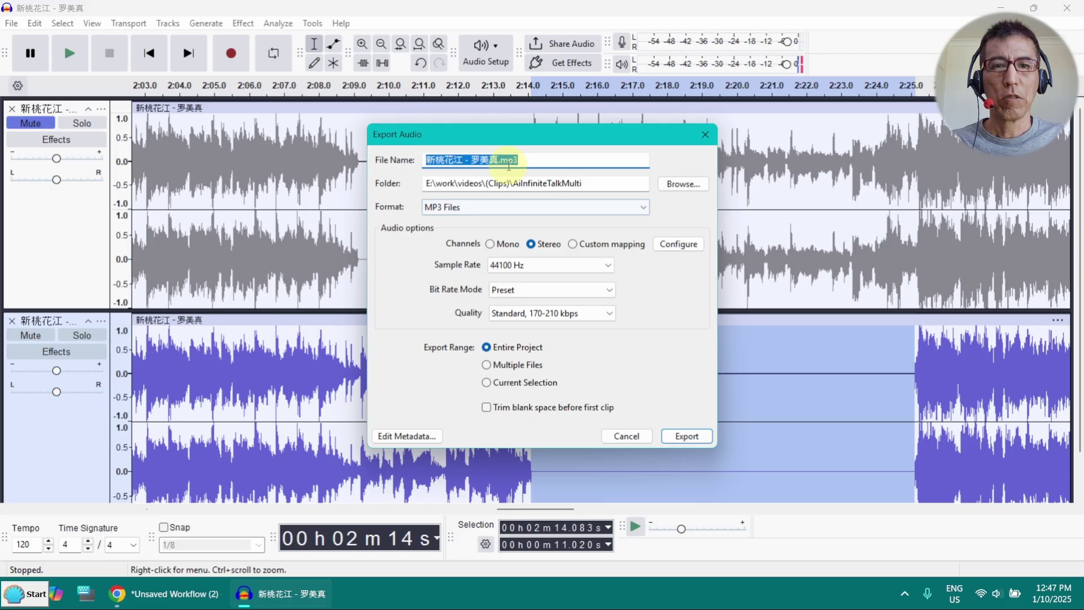
click(498, 162)
key(BackSpace)
key(BackSpace)
key(BackSpace)
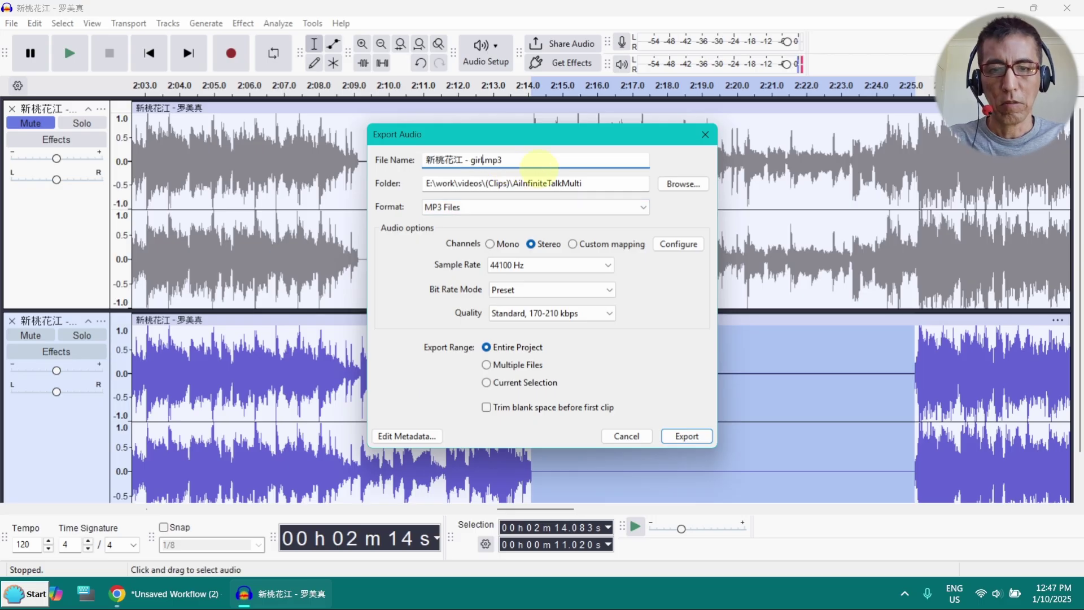
text(girl)
click(686, 435)
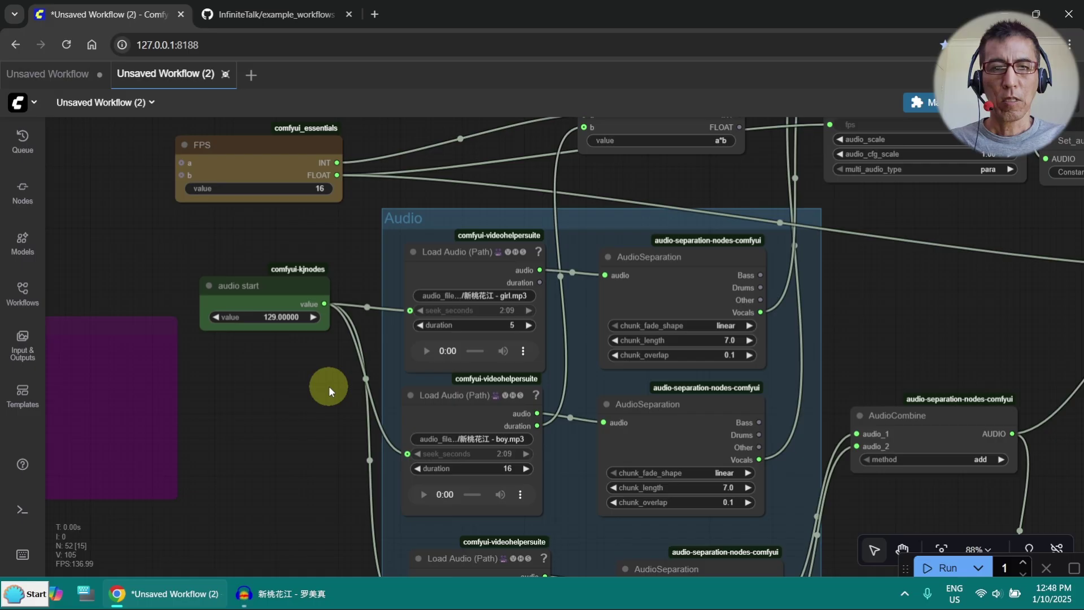
Switch to ComfyUI, reload 新桃花江 - girl.mp3 in the first Load Audio (Path) node and play the clip
drag(340, 256, 362, 217)
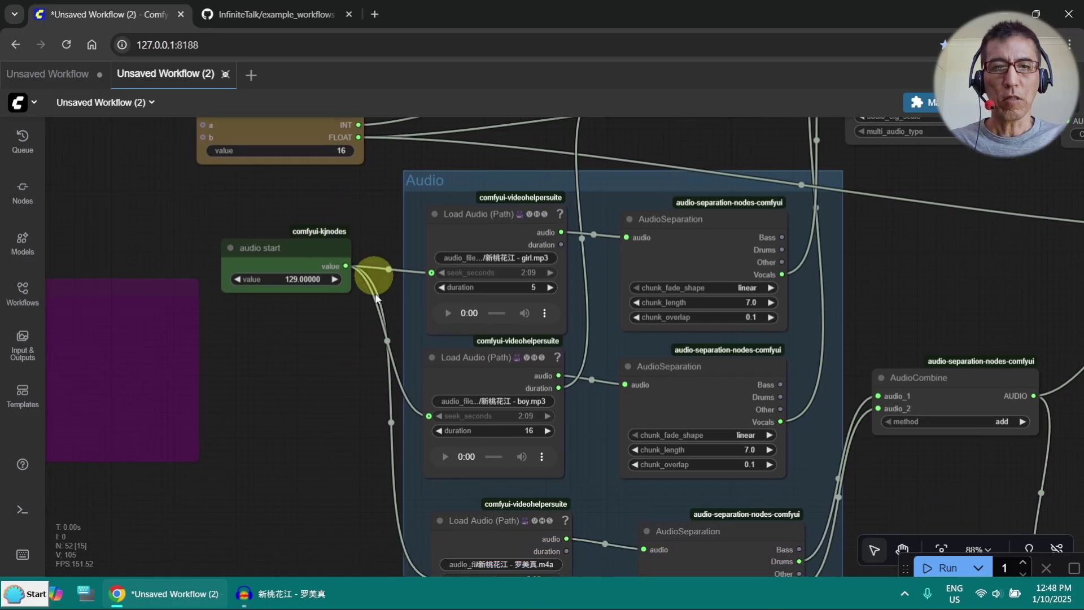
scroll(348, 361, up, 5)
drag(350, 350, 338, 487)
scroll(299, 480, up, 1)
scroll(260, 468, up, 3)
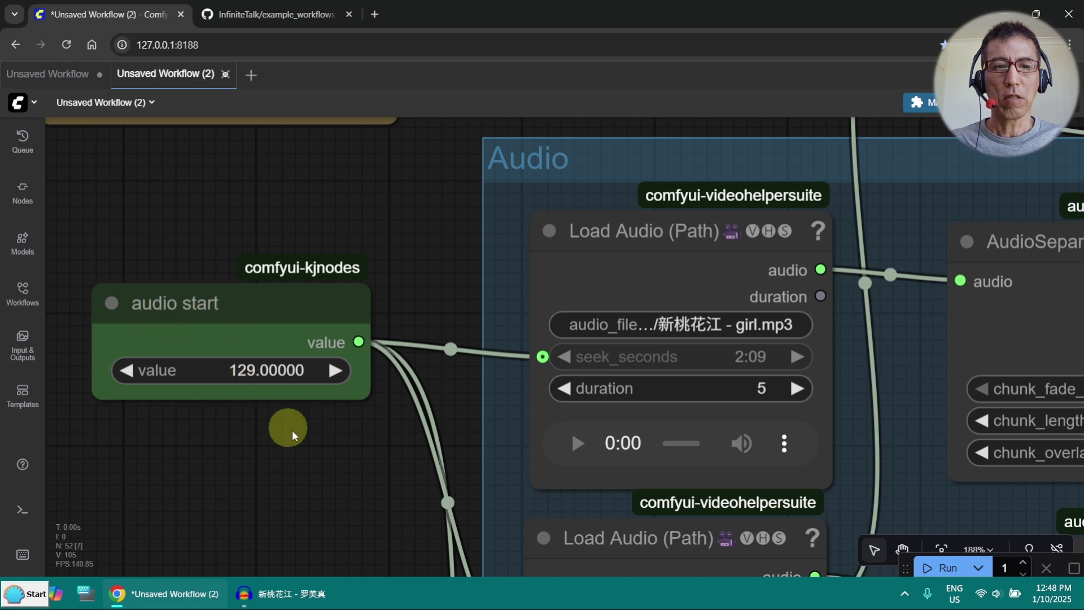
drag(400, 441, 276, 391)
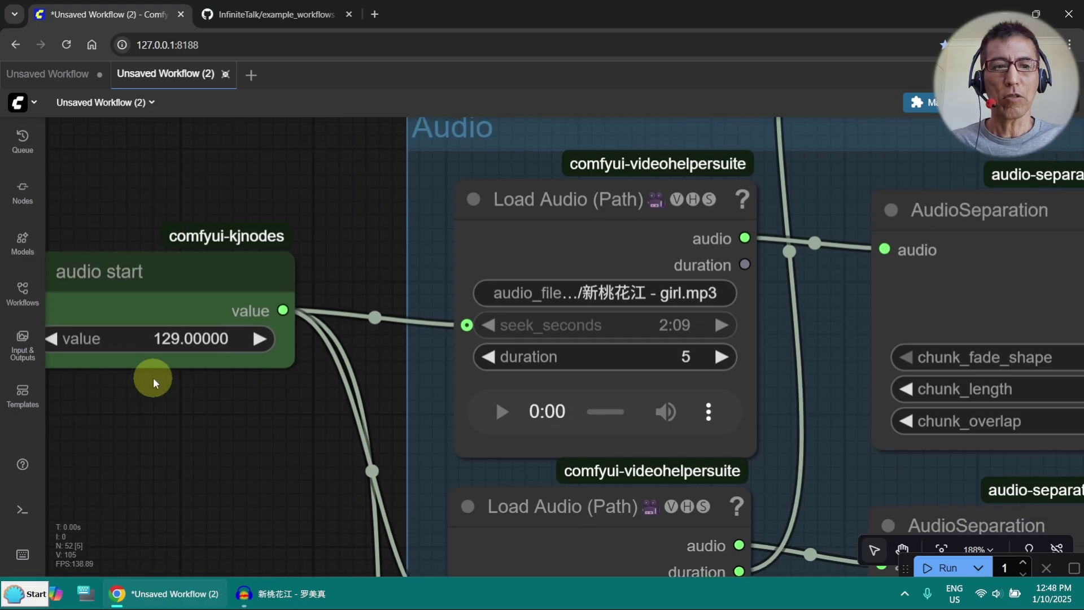
drag(382, 363, 311, 352)
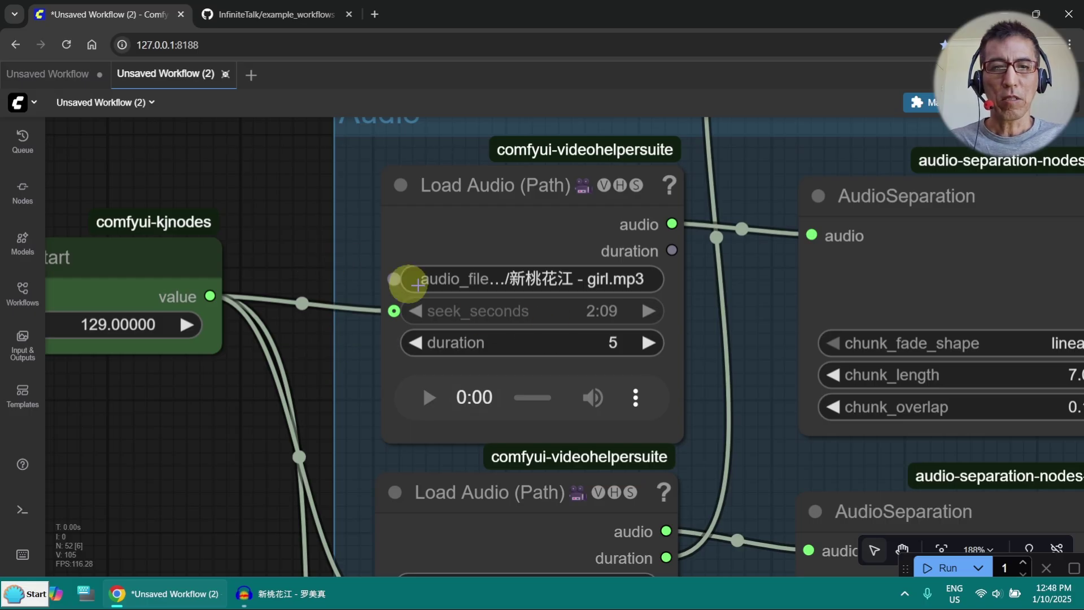
click(429, 400)
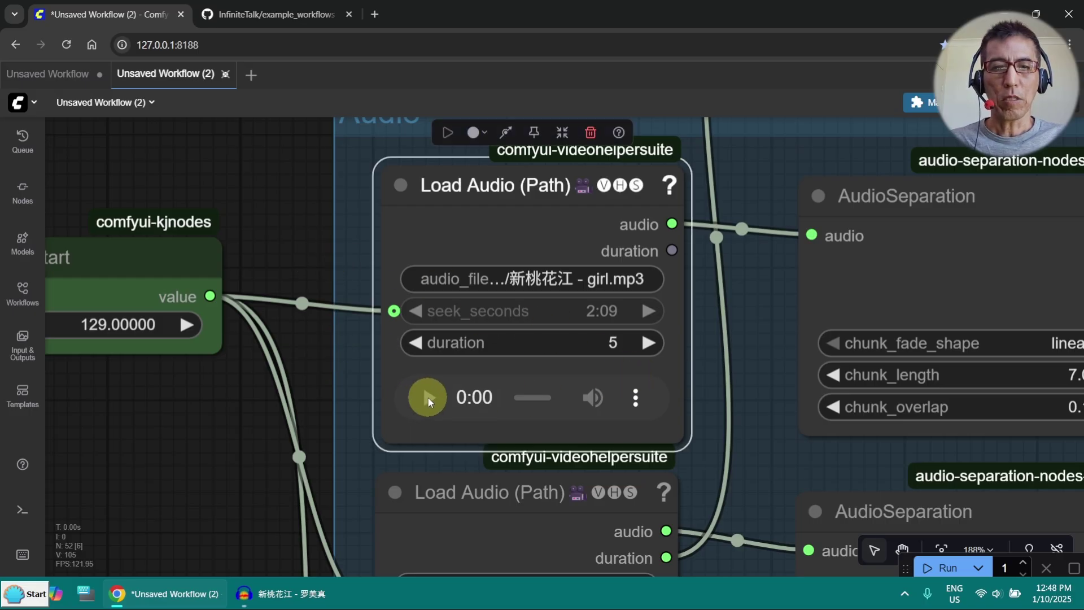
click(574, 280)
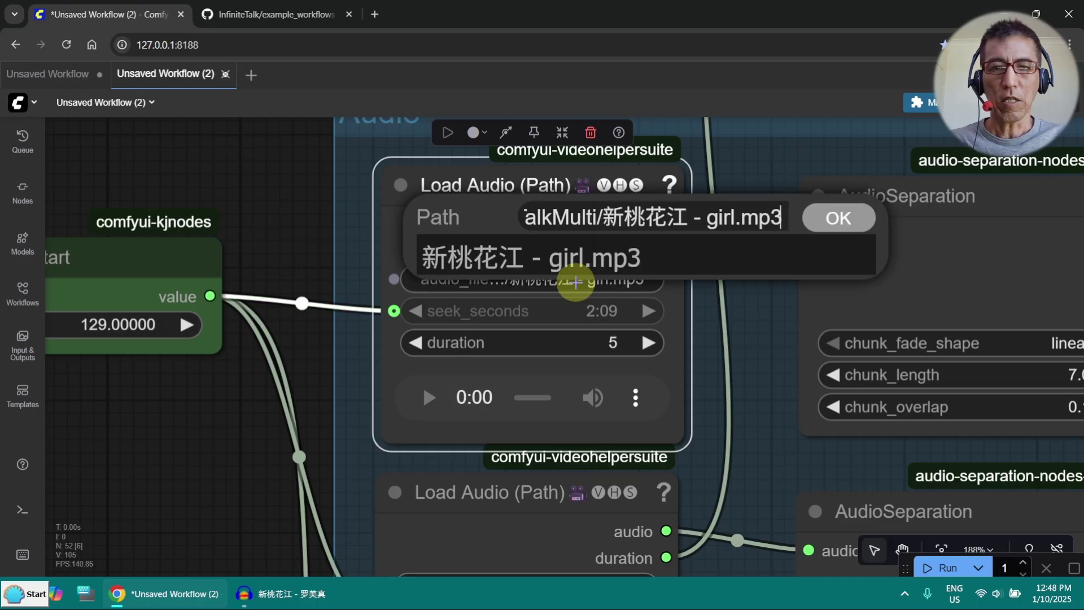
click(858, 226)
click(430, 391)
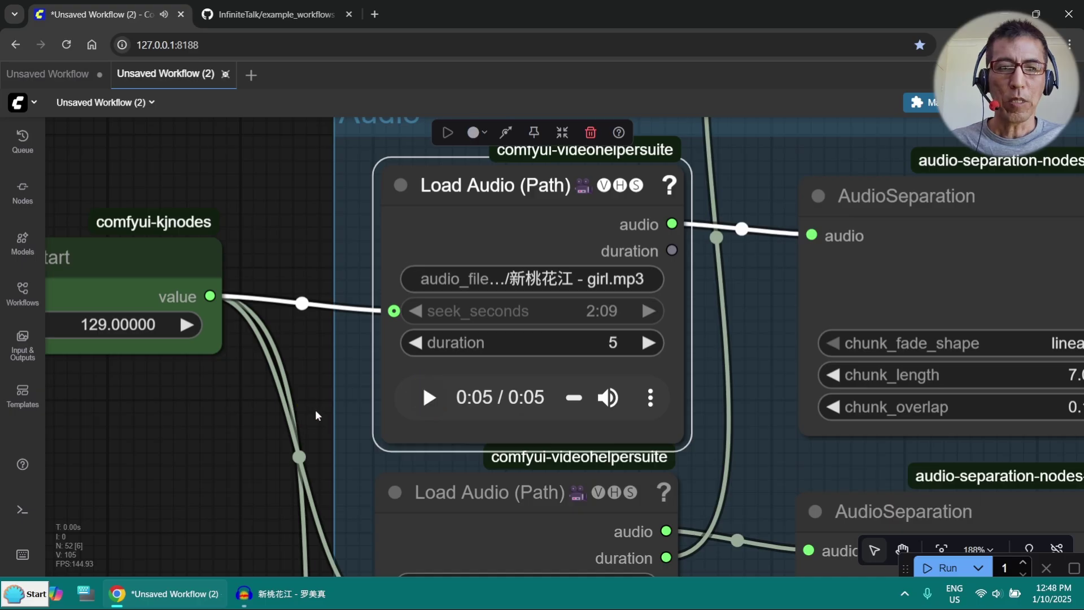
Reload 新桃花江 - boy.mp3 in the second Load Audio (Path) node and preview its audio
drag(316, 411, 272, 120)
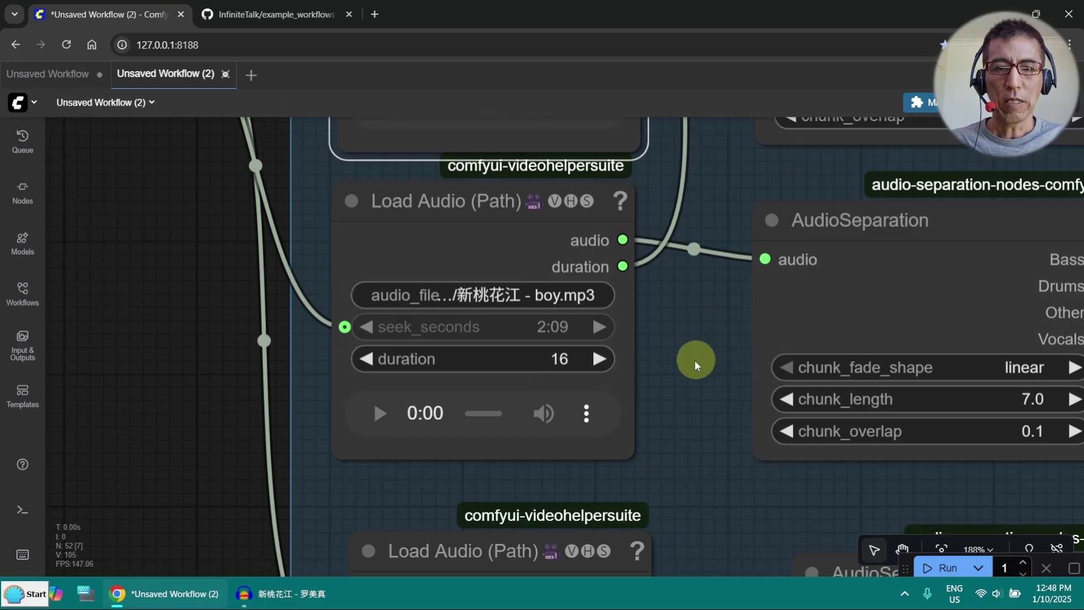
drag(666, 363, 687, 307)
click(568, 237)
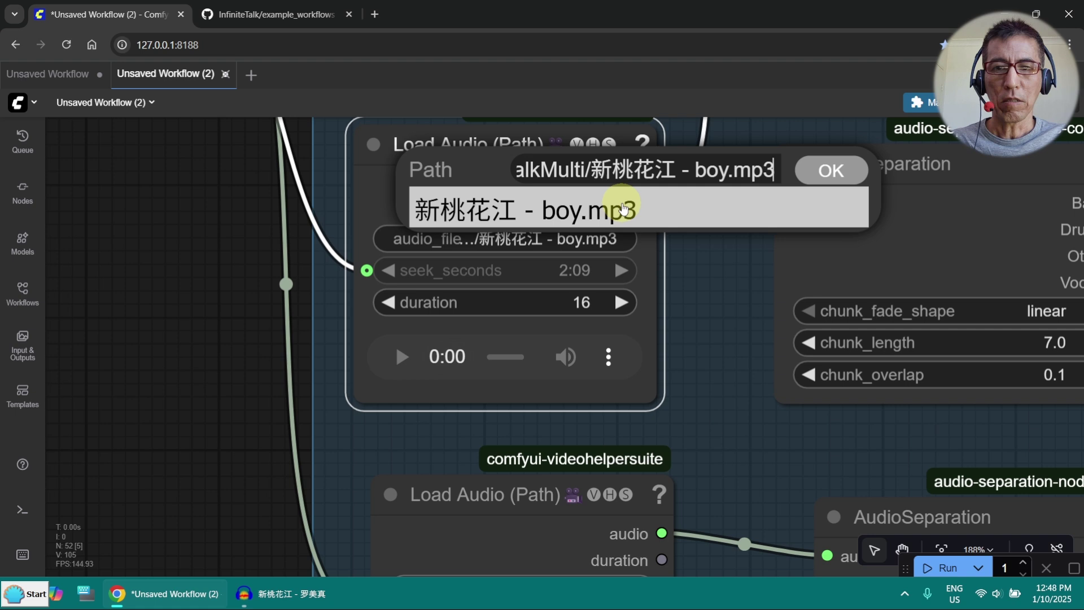
click(623, 209)
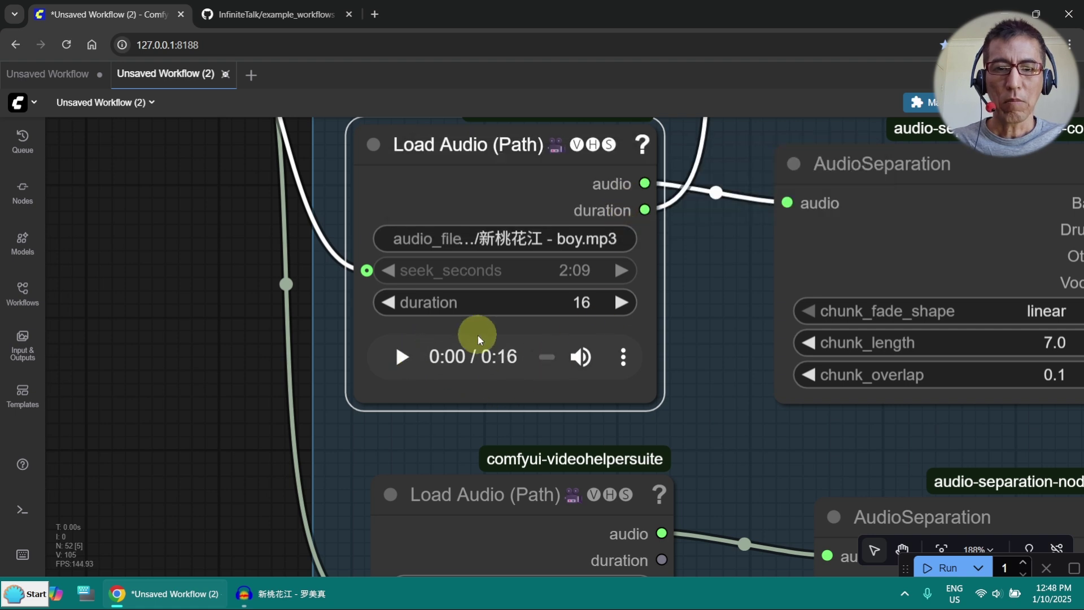
drag(219, 310, 169, 536)
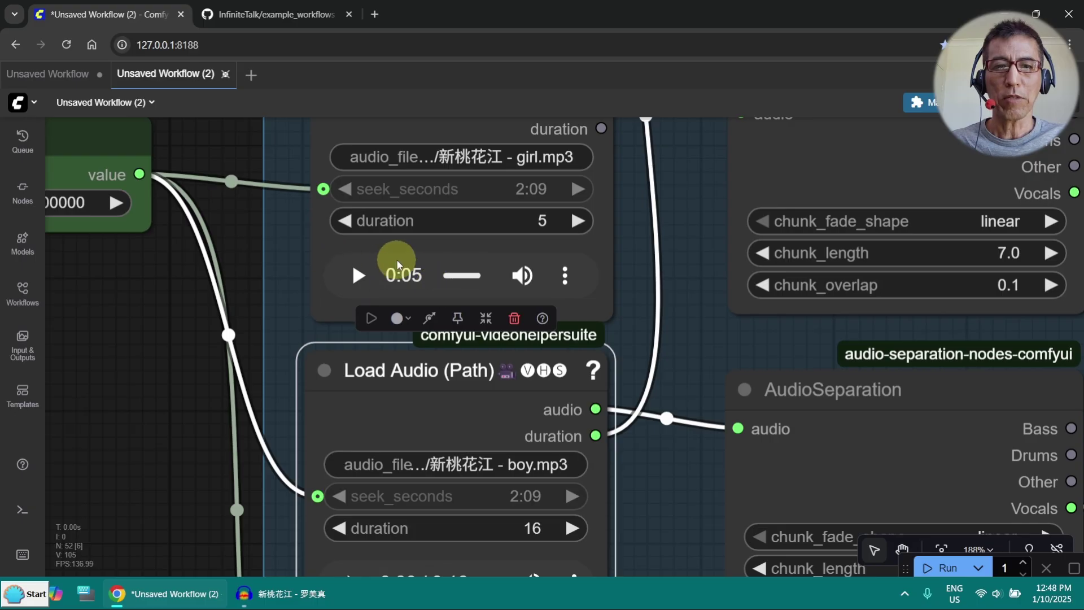
scroll(228, 346, down, 3)
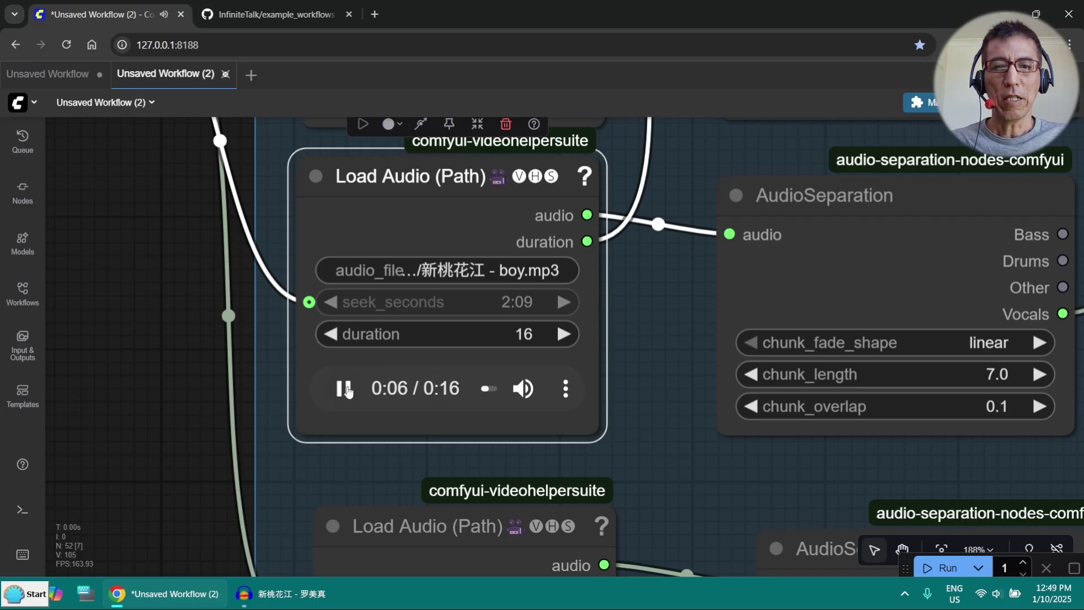
scroll(653, 358, up, 2)
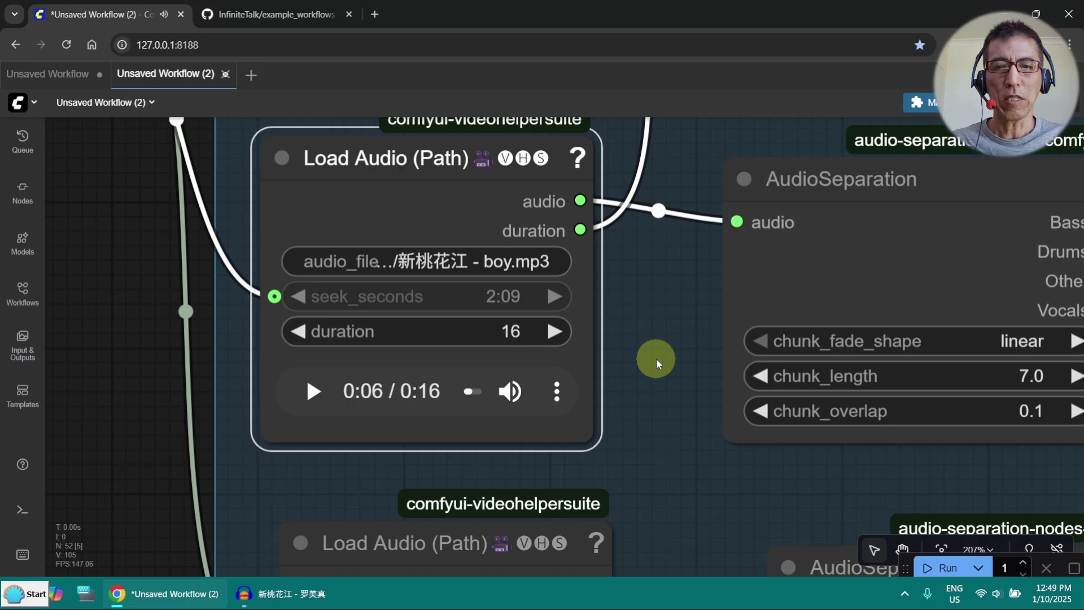
Examine the third Load Audio (Path) node with the original m4a song and the outputs of its AudioSeparation node
drag(674, 353, 679, 68)
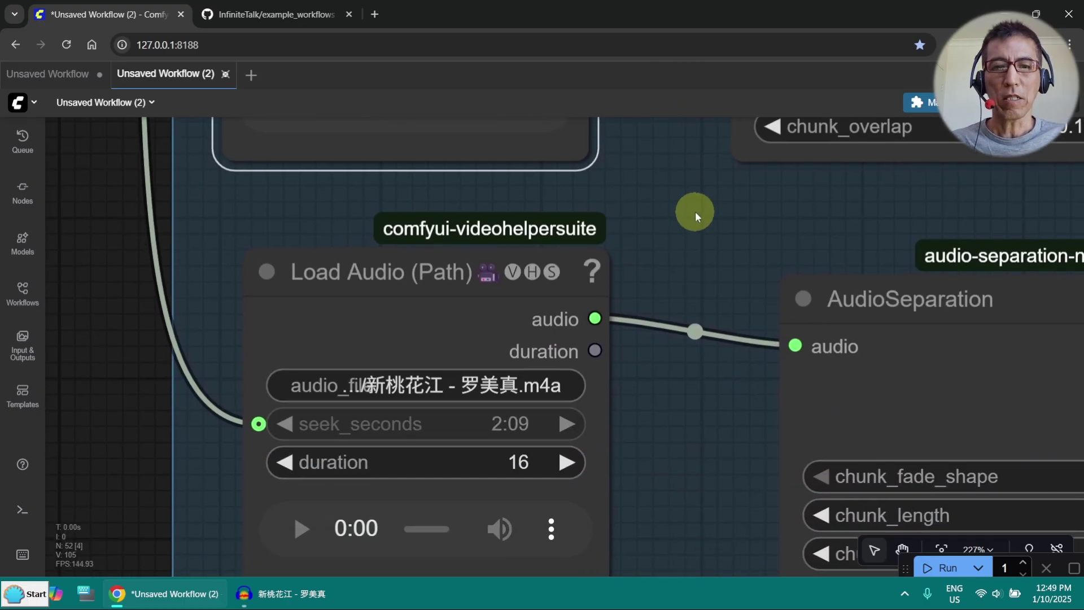
drag(695, 212, 768, 115)
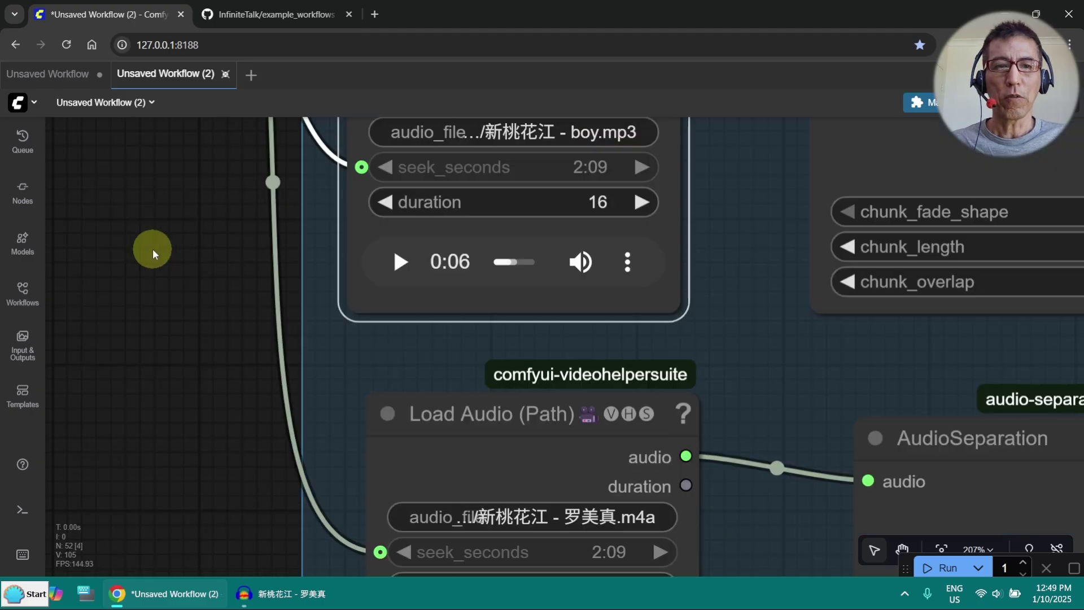
drag(174, 403, 134, 242)
scroll(154, 216, down, 3)
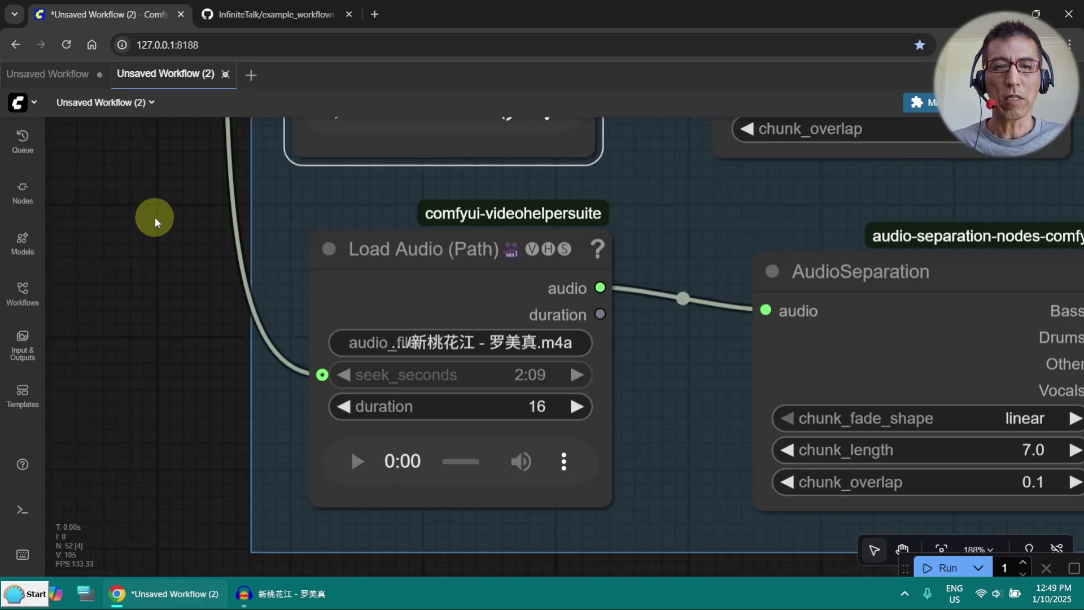
drag(151, 195, 62, 232)
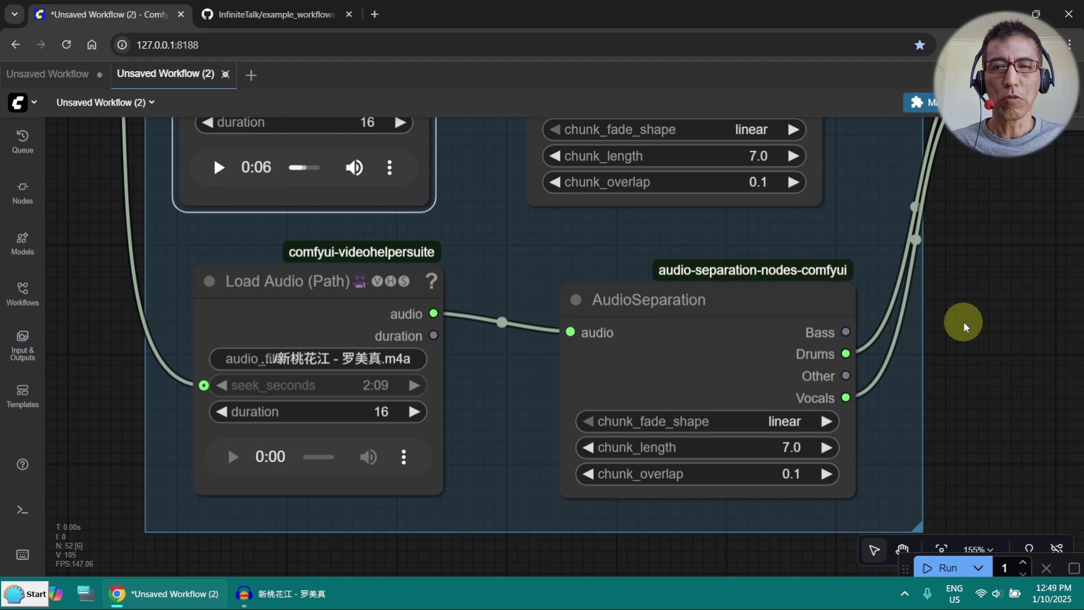
drag(1035, 278, 898, 371)
scroll(909, 347, down, 4)
Trace the AudioCombine output to the audio input of the Video Combine node
drag(950, 345, 433, 432)
scroll(433, 432, down, 5)
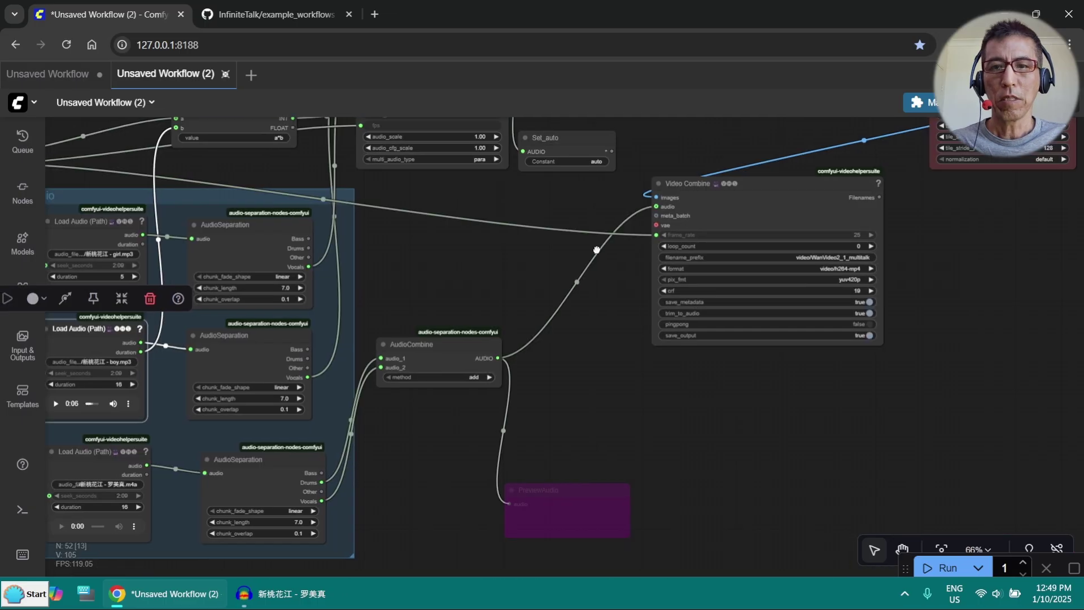
drag(597, 249, 700, 228)
scroll(675, 225, up, 2)
scroll(672, 226, up, 3)
scroll(460, 236, up, 4)
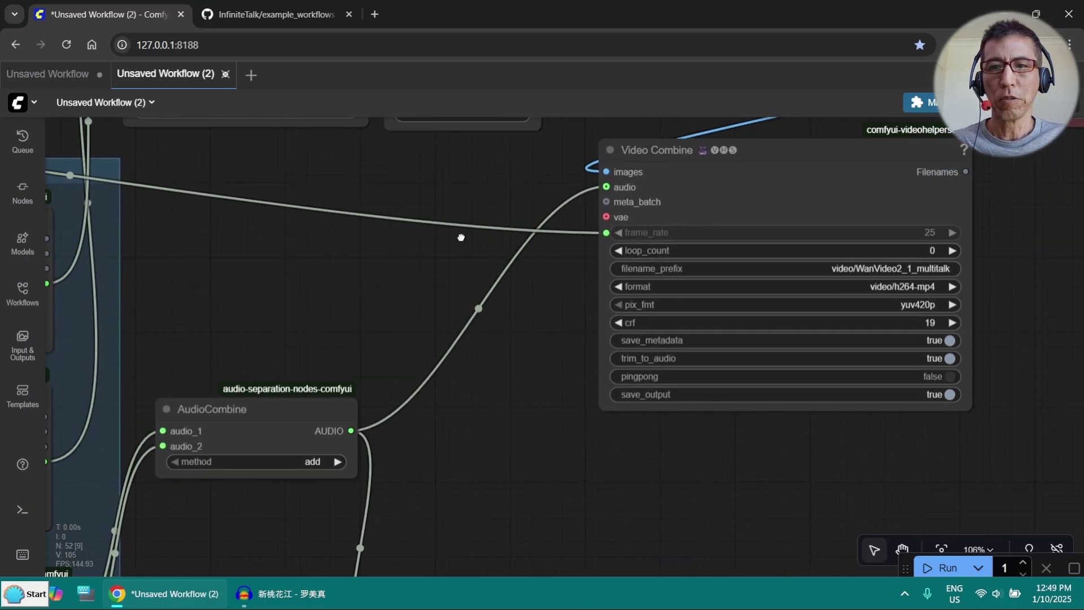
drag(461, 236, 280, 323)
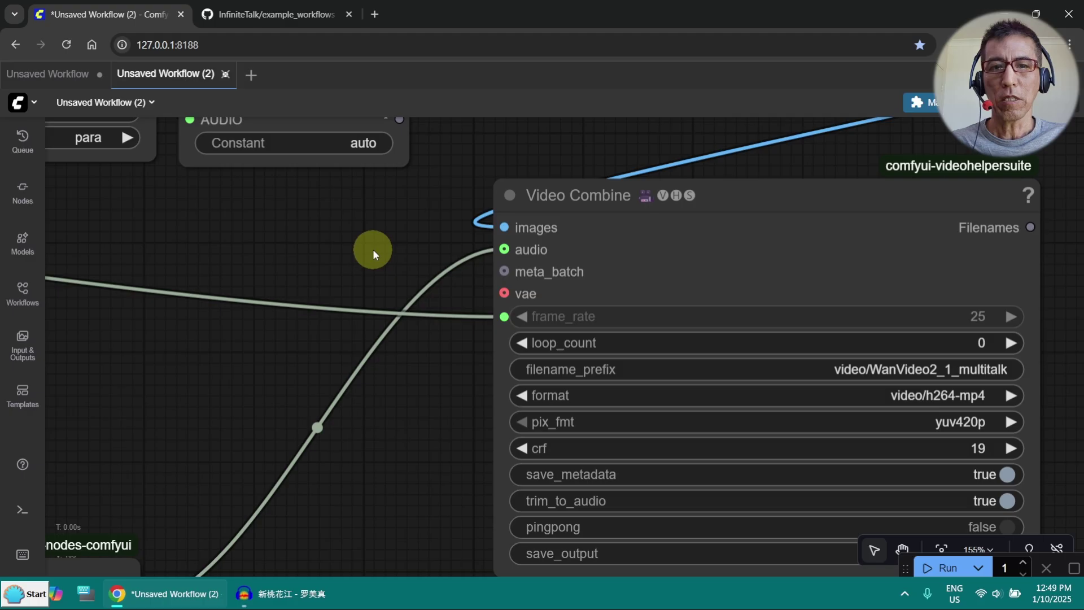
Inspect the Drums and Vocals links from the original song's AudioSeparation node into the two AudioCombine inputs
drag(317, 274, 593, 123)
scroll(592, 122, down, 3)
drag(277, 545, 755, 331)
scroll(490, 357, up, 5)
scroll(749, 334, up, 5)
drag(668, 331, 619, 298)
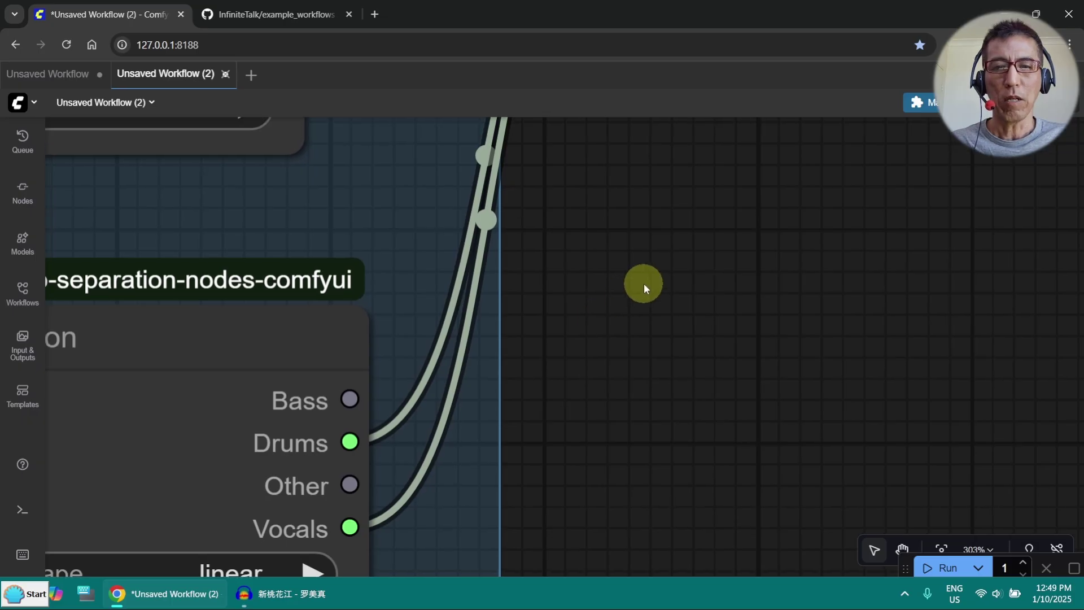
scroll(645, 283, down, 5)
drag(679, 263, 547, 342)
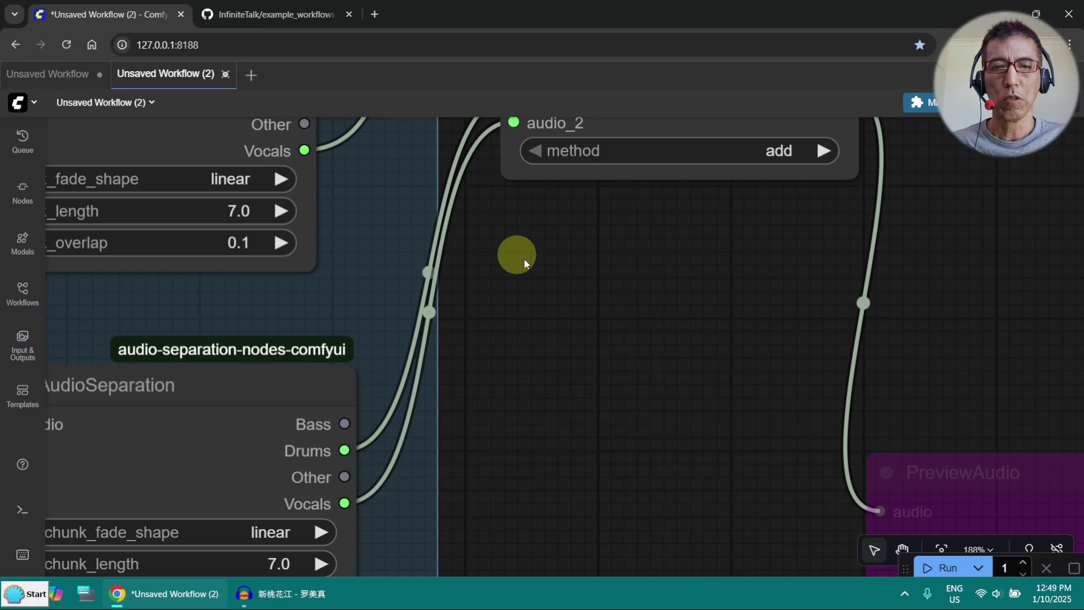
drag(604, 460, 607, 497)
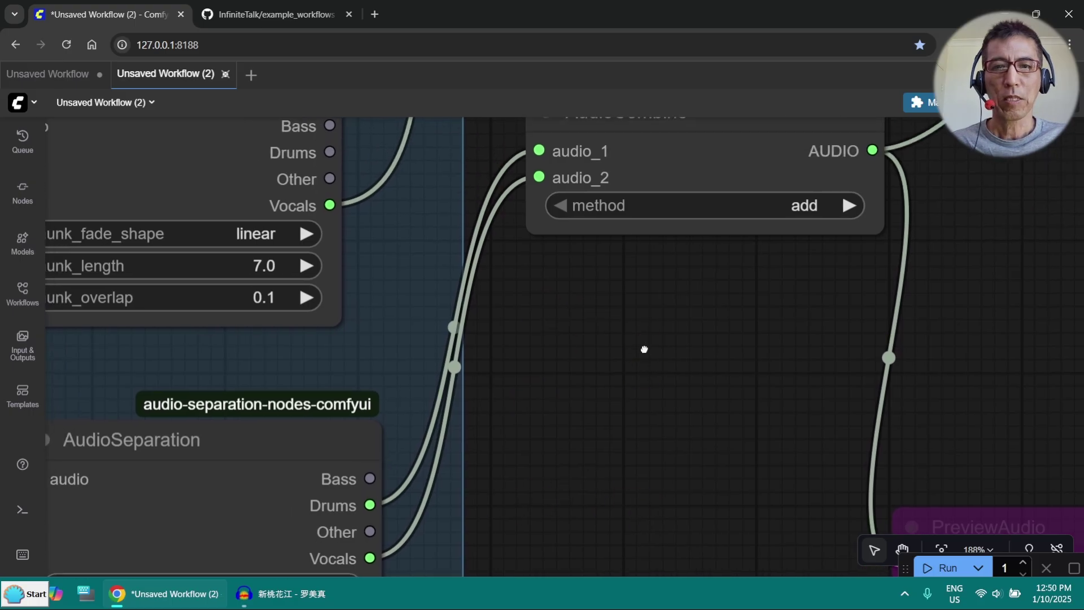
Follow the AudioCombine output link into the Video Combine node's audio input, then return to the Audio group
drag(644, 348, 575, 454)
scroll(596, 393, down, 4)
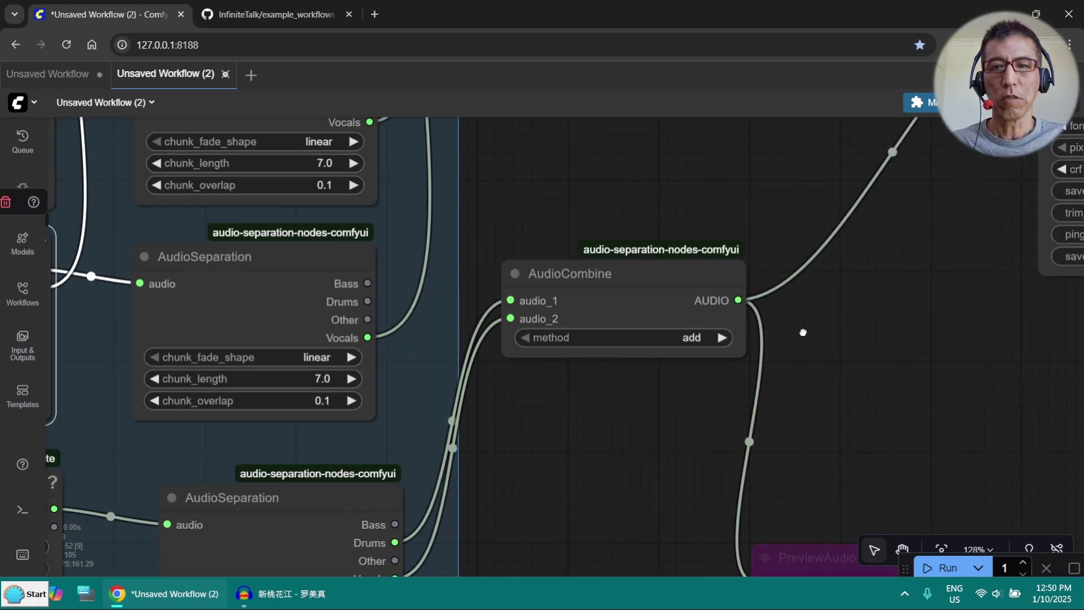
drag(801, 332, 587, 431)
drag(704, 390, 629, 497)
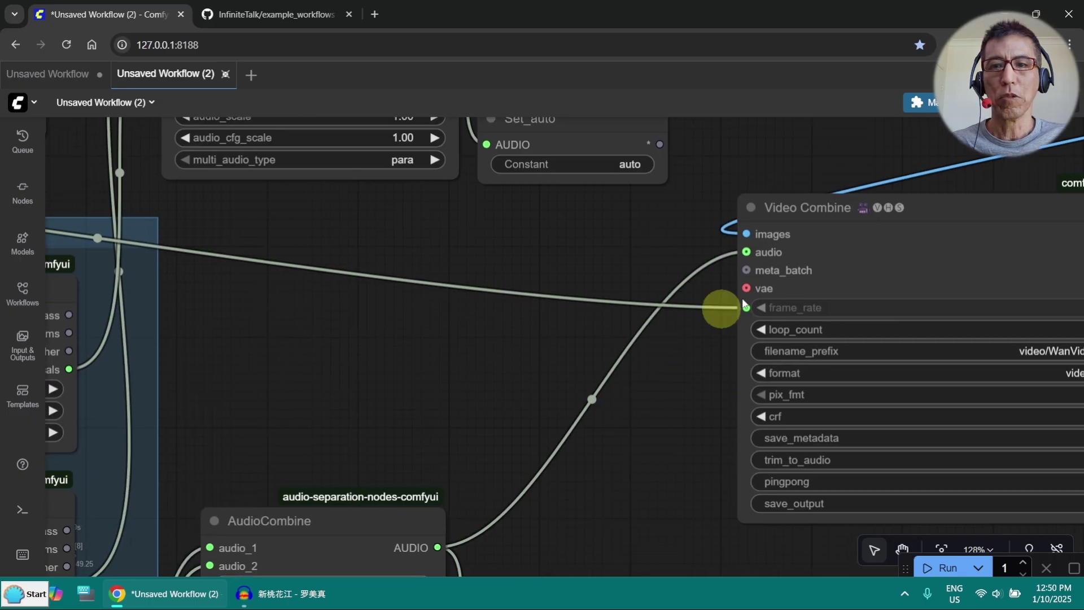
drag(672, 424, 808, 76)
drag(268, 342, 691, 490)
scroll(757, 276, down, 4)
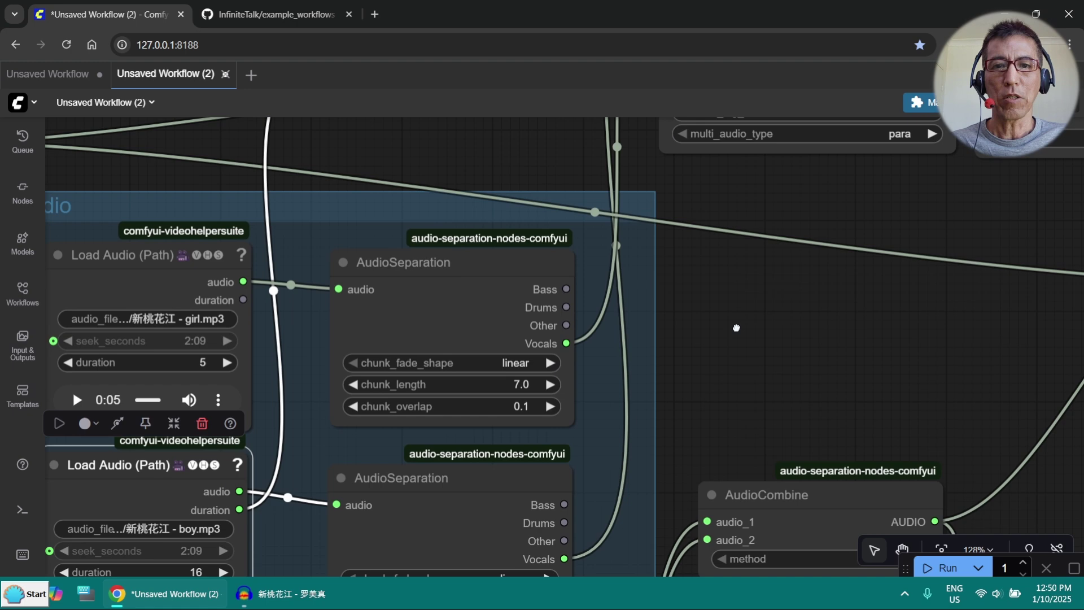
scroll(755, 286, down, 2)
drag(754, 293, 702, 355)
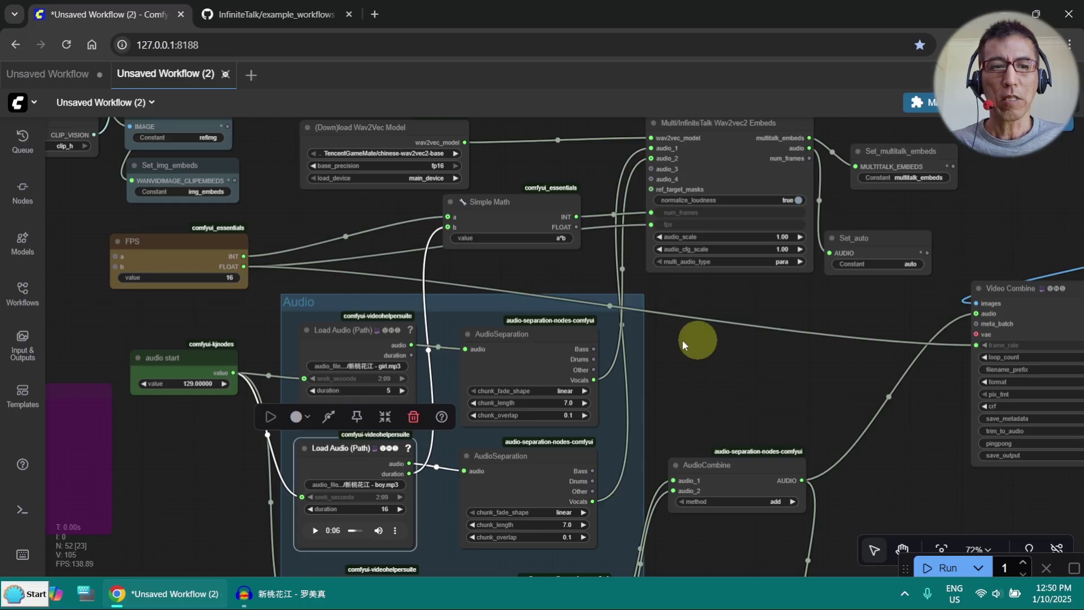
Examine the Load Image node with zoomIn_shePoints.png and the size and offset settings of the Image Crop node
drag(156, 321, 942, 258)
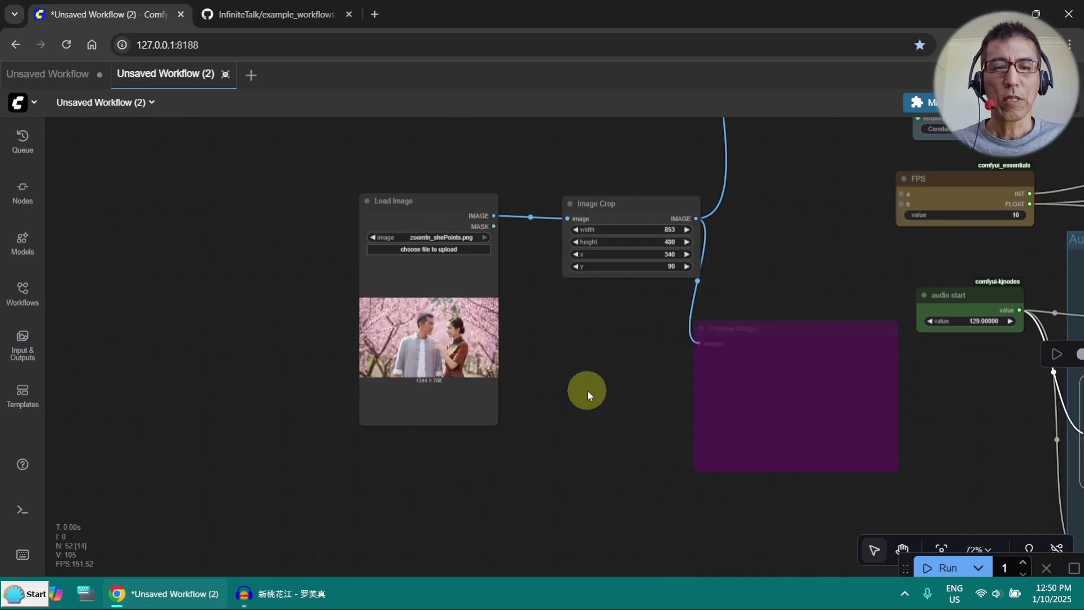
scroll(587, 389, up, 6)
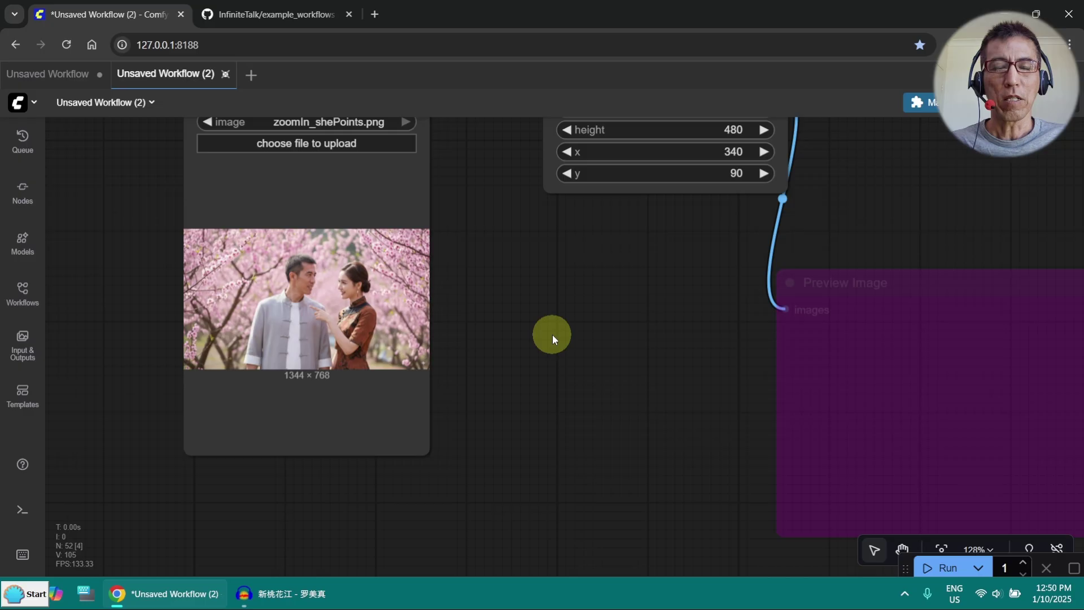
drag(552, 334, 443, 347)
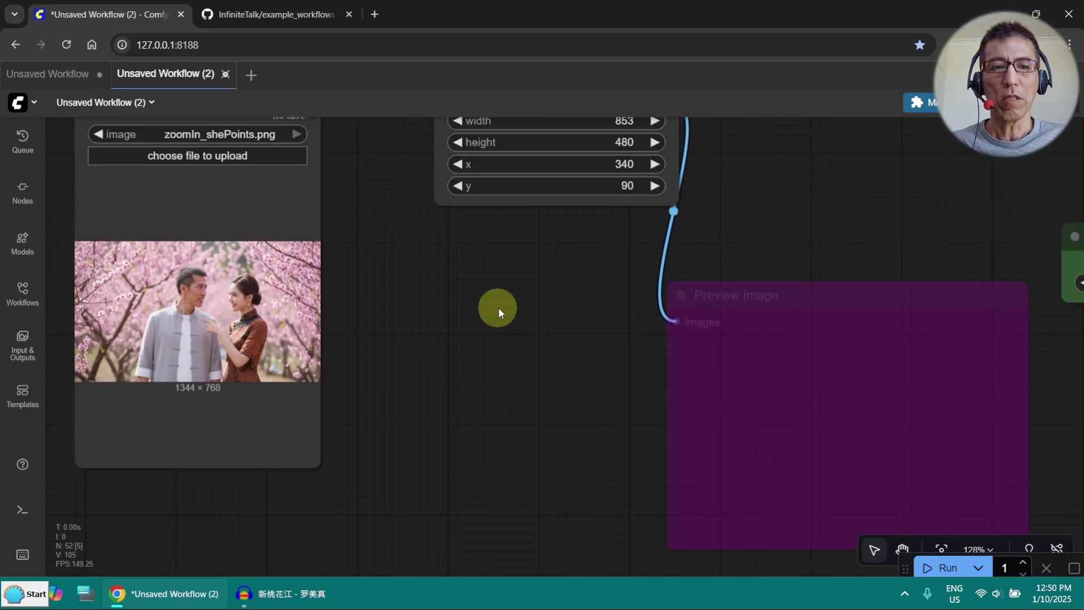
Examine the girl and boy Load Audio (Path) nodes, their AudioSeparation nodes and the duration link into Simple Math
drag(499, 307, 3, 372)
drag(436, 254, 73, 250)
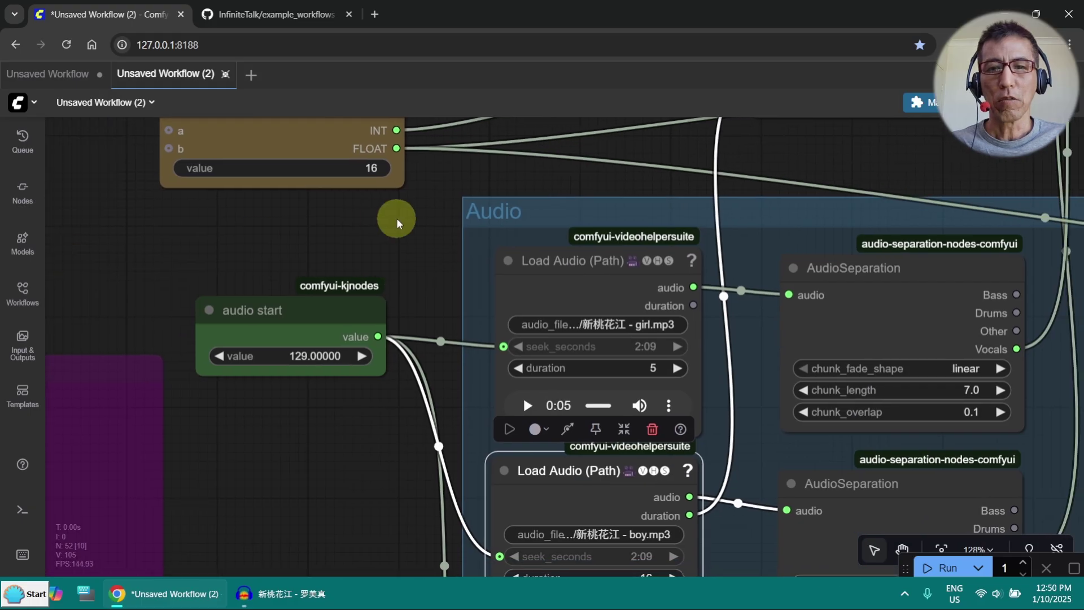
scroll(397, 222, down, 3)
drag(382, 229, 104, 333)
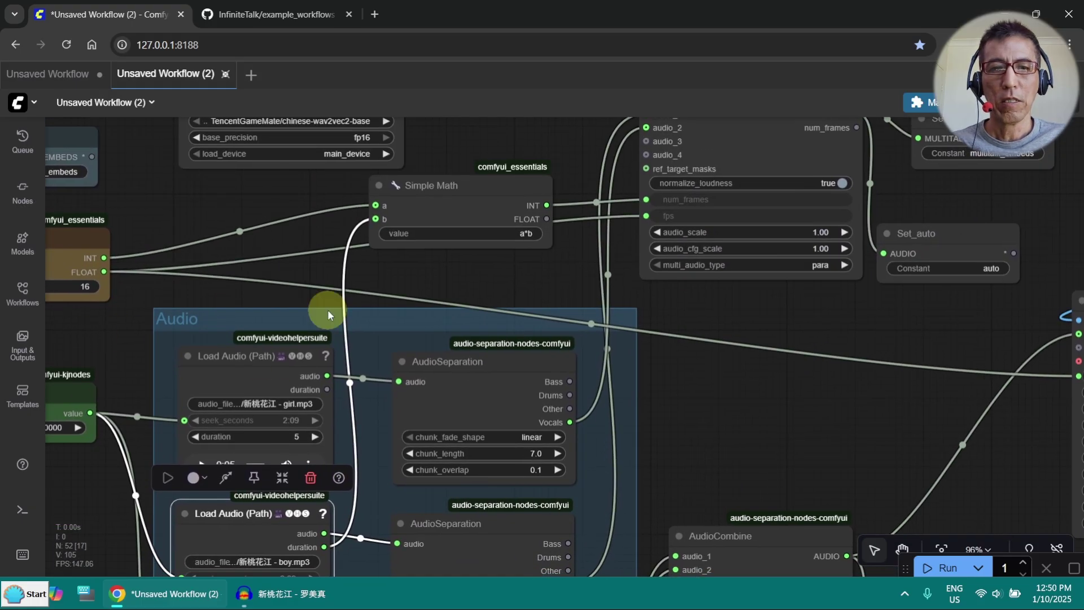
scroll(328, 309, up, 5)
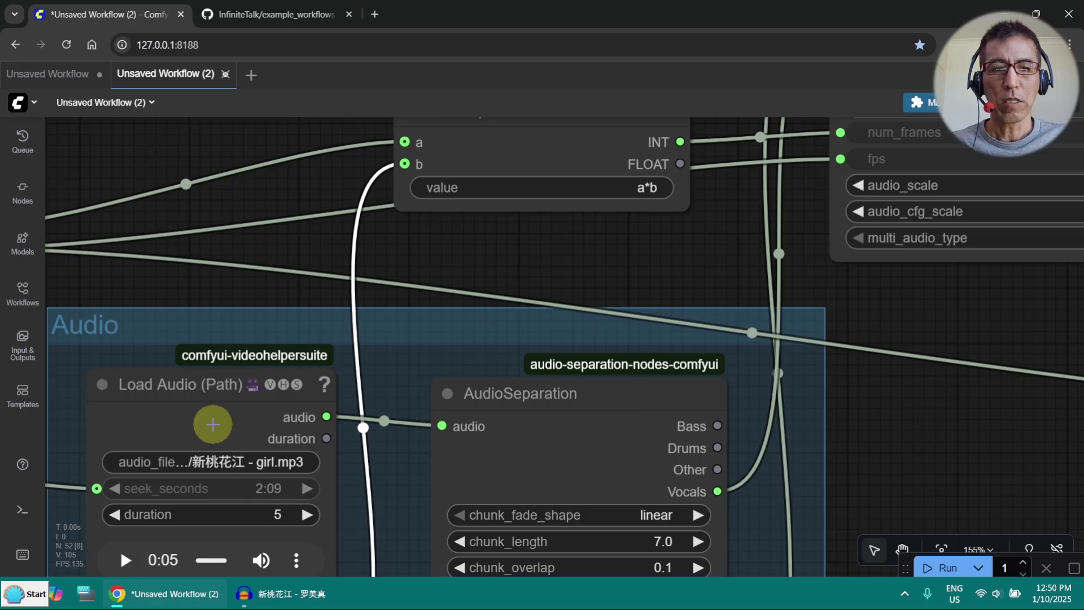
drag(897, 479, 835, 540)
drag(764, 268, 758, 348)
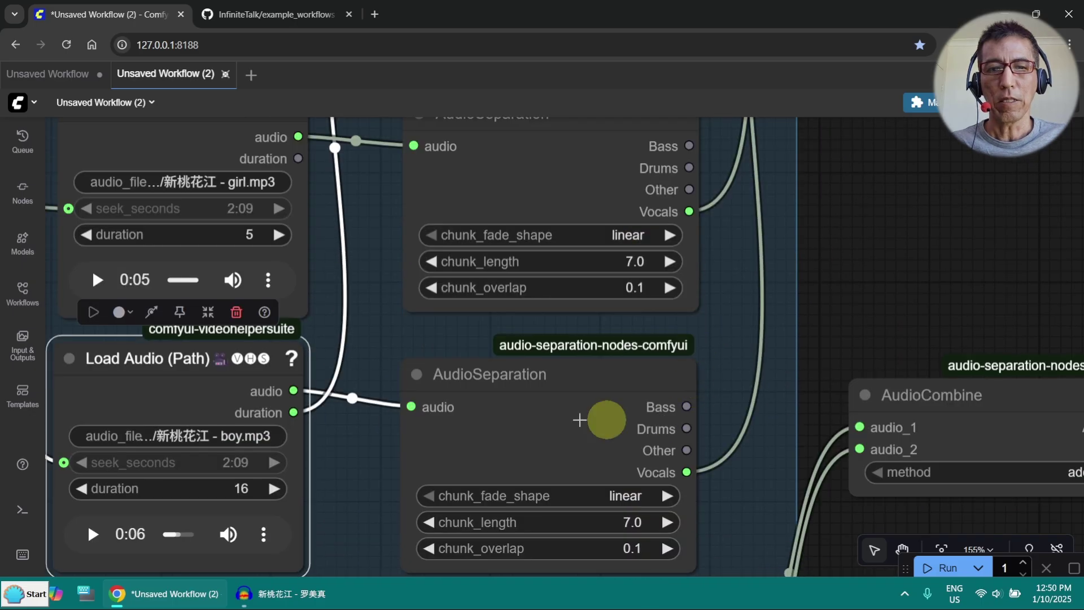
drag(921, 227, 898, 510)
drag(768, 244, 767, 364)
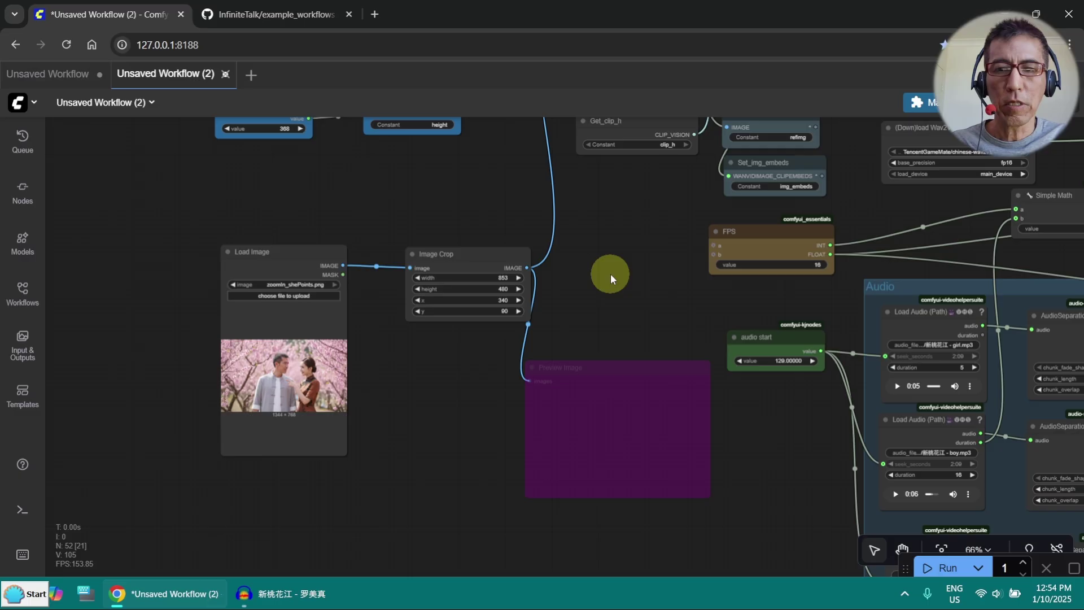
Activate the Preview Image node, run it to check the cropped couple image, and bypass the node again
scroll(611, 273, up, 2)
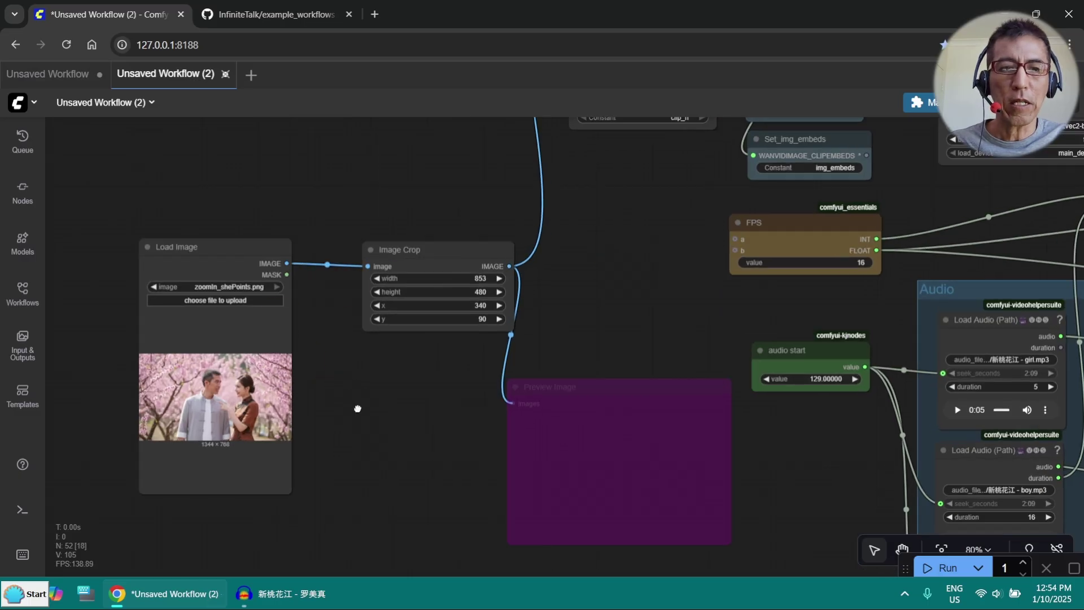
drag(358, 408, 363, 363)
scroll(422, 337, up, 3)
drag(422, 337, 516, 316)
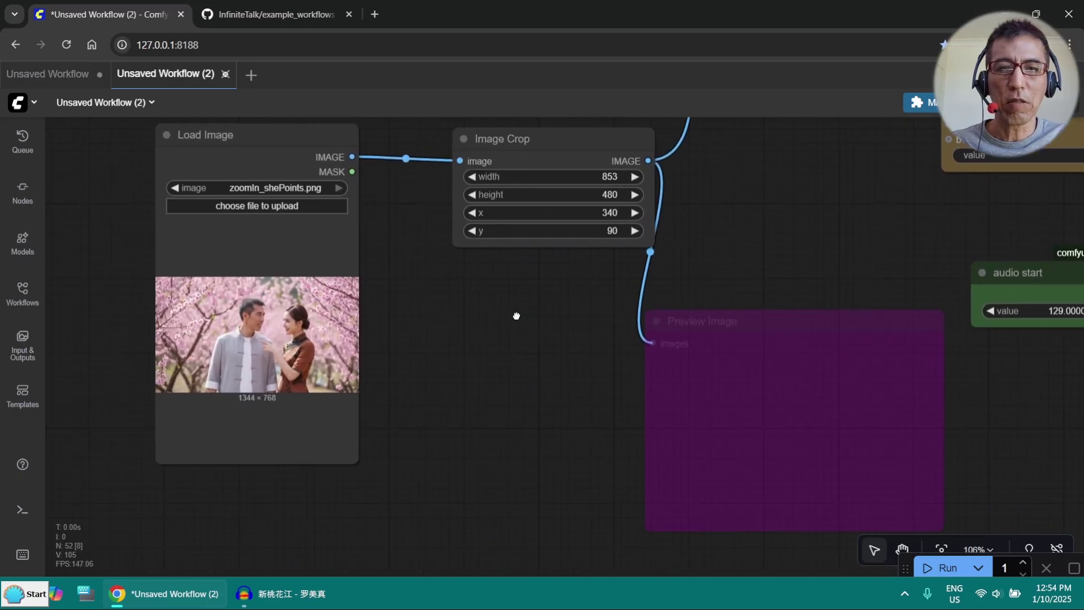
scroll(593, 269, down, 3)
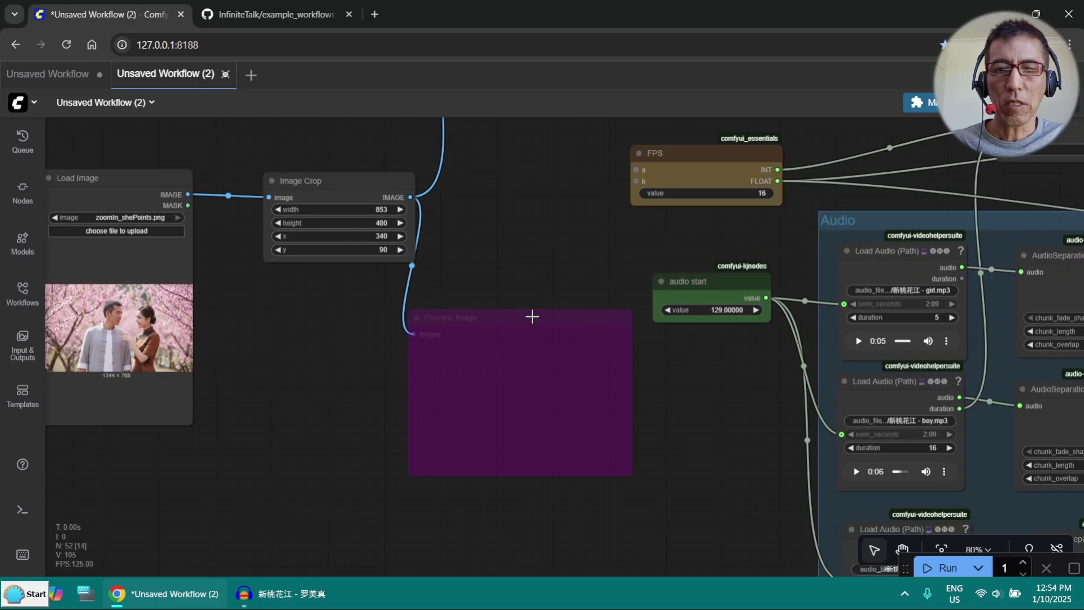
click(532, 316)
click(438, 285)
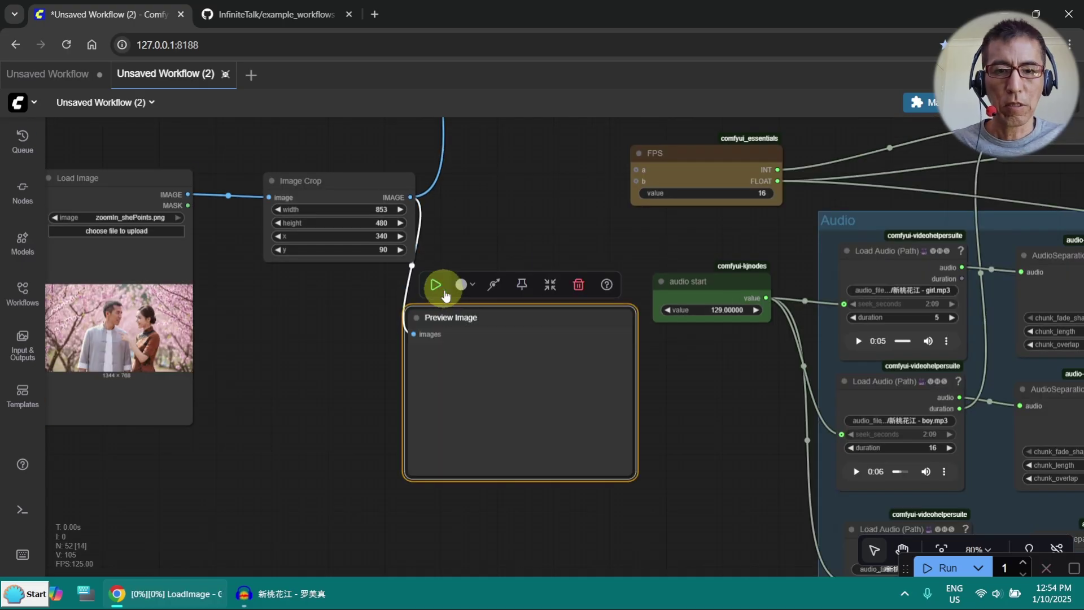
scroll(560, 427, up, 5)
scroll(562, 427, up, 3)
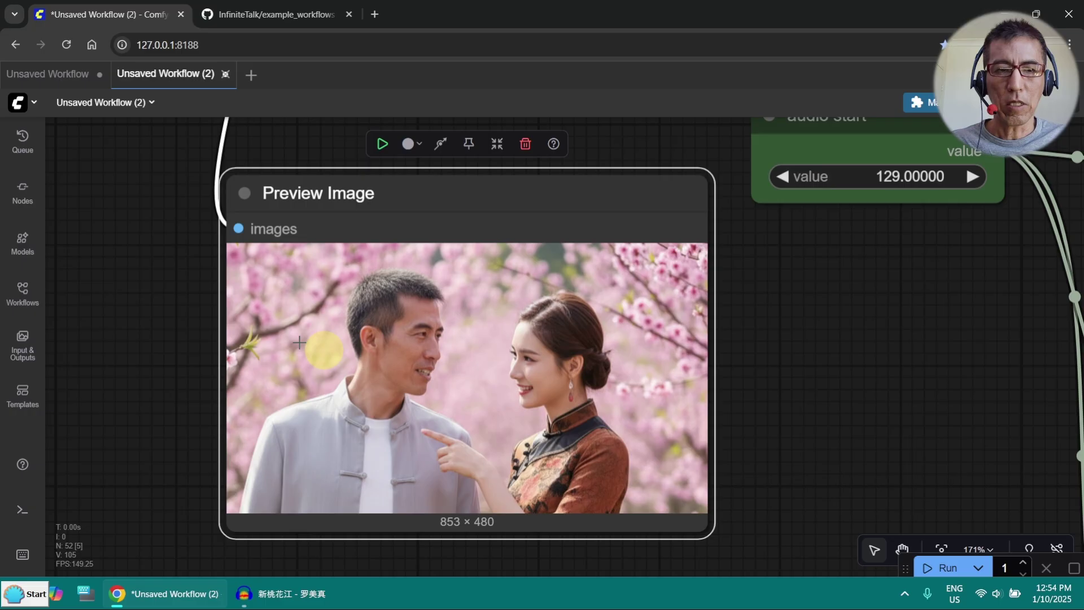
drag(154, 280, 250, 254)
scroll(495, 351, down, 3)
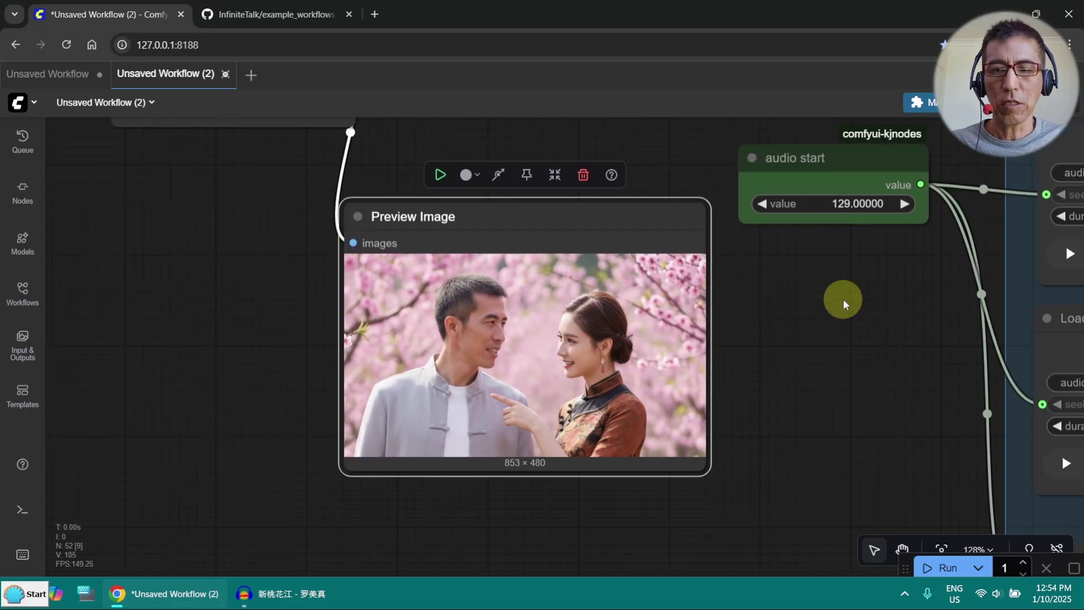
click(593, 234)
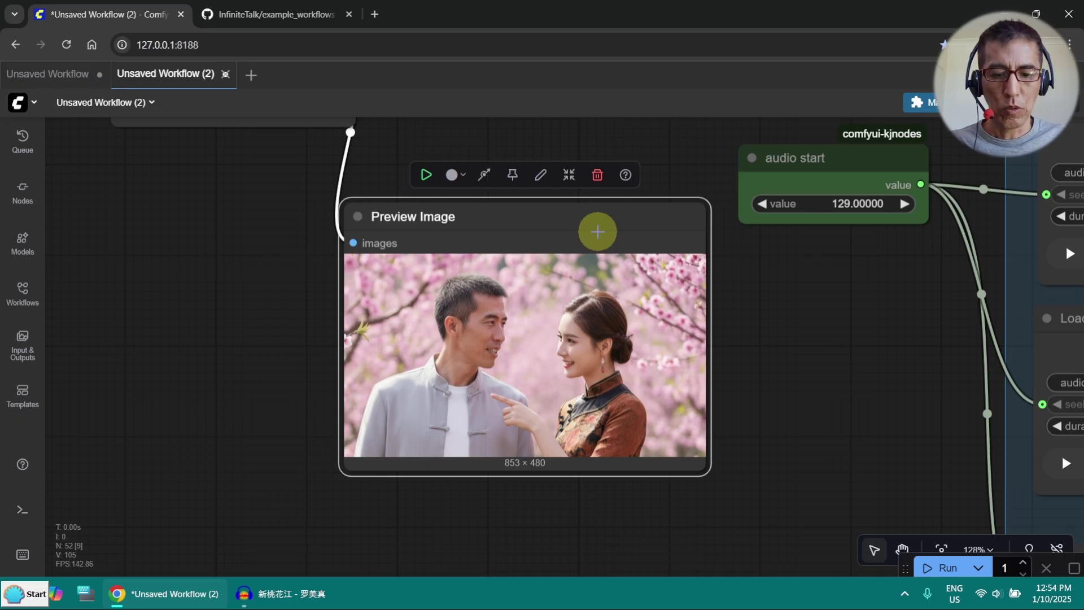
Examine how FPS, audio start and the Load Audio (Path) nodes feed Simple Math and Multi/InfiniteTalk Wav2vec2 Embeds
scroll(500, 283, down, 3)
drag(501, 283, 218, 395)
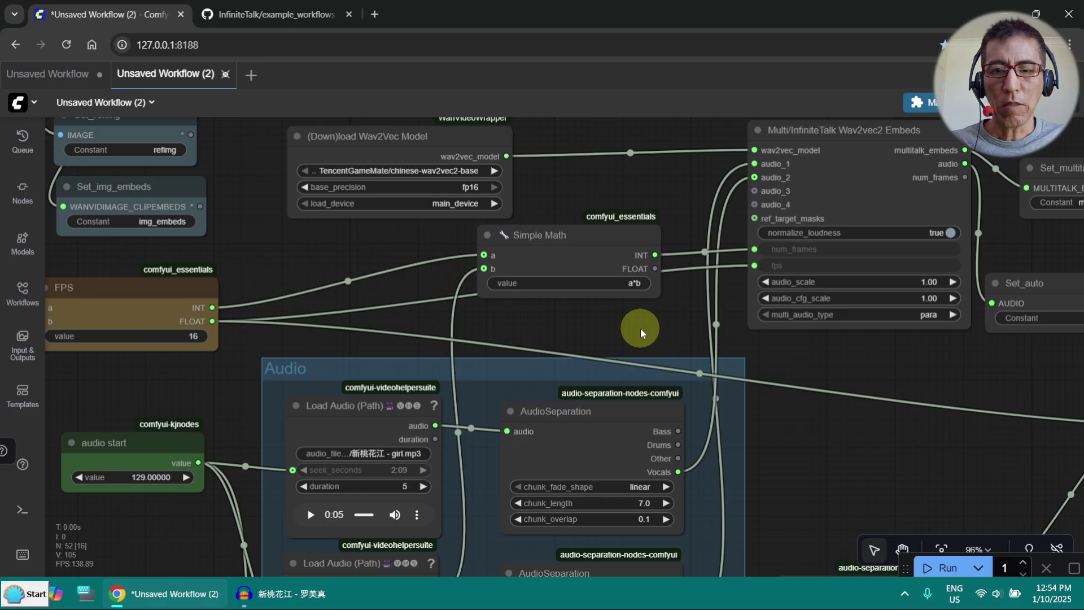
drag(640, 327, 806, 207)
scroll(347, 282, up, 3)
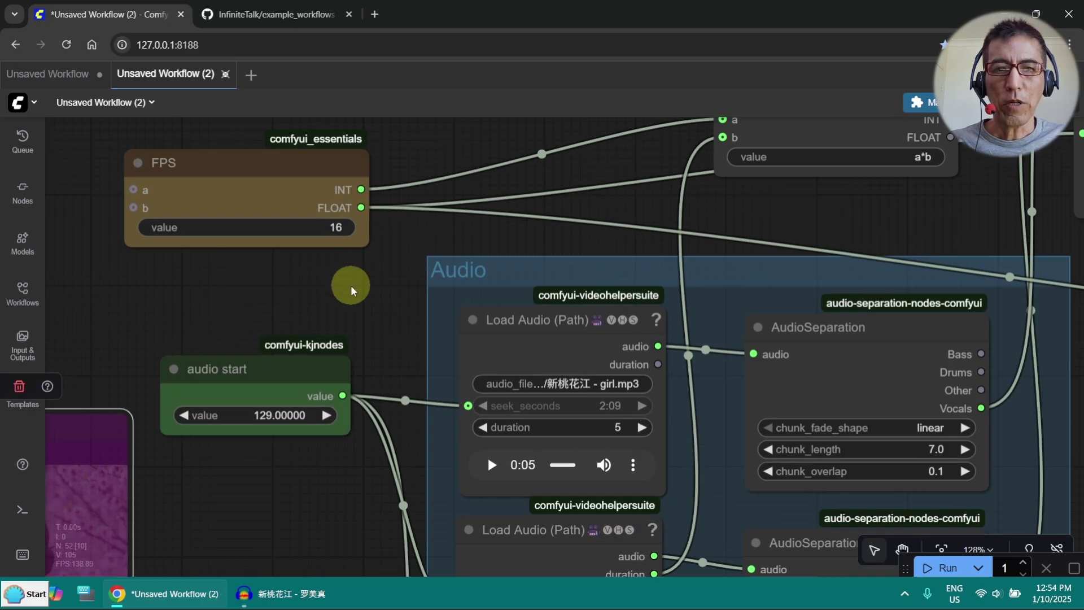
drag(351, 287, 224, 231)
drag(173, 445, 204, 335)
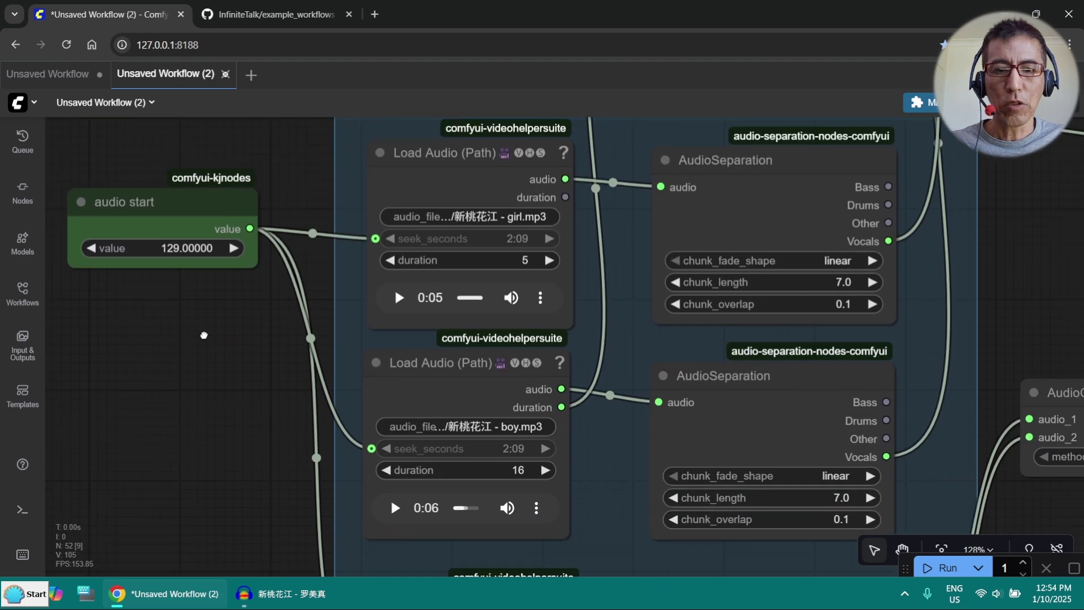
scroll(479, 477, up, 4)
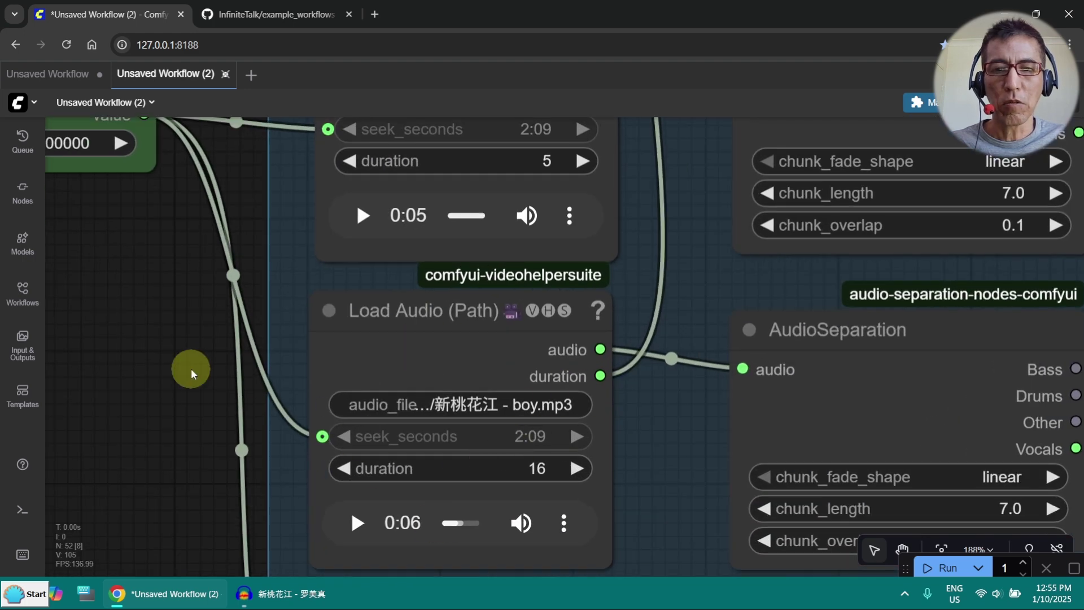
scroll(191, 374, down, 10)
scroll(633, 237, up, 8)
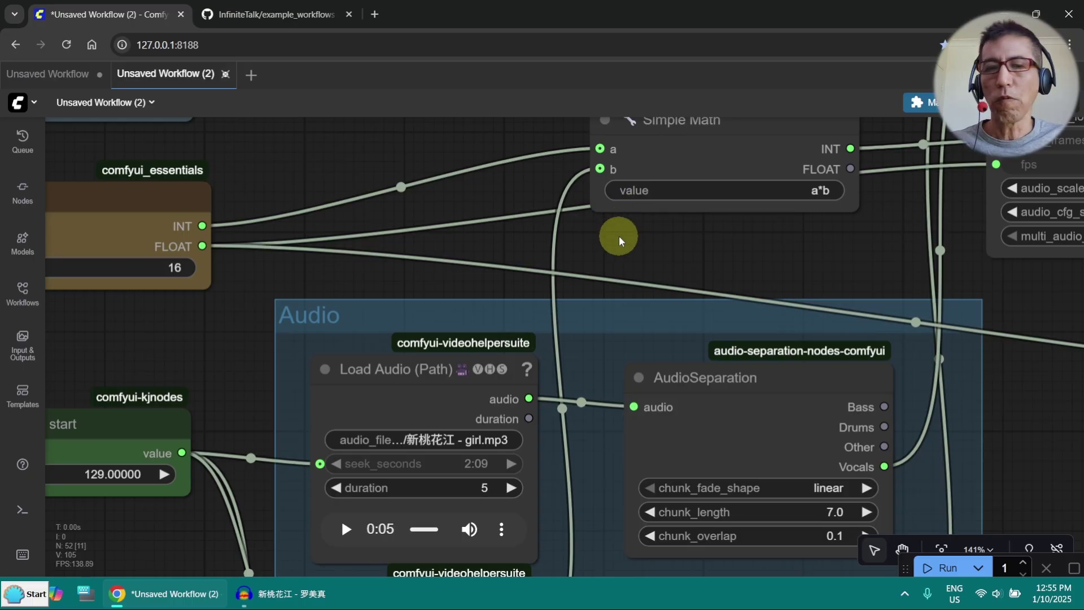
scroll(605, 310, down, 3)
drag(604, 286, 651, 87)
drag(326, 408, 289, 403)
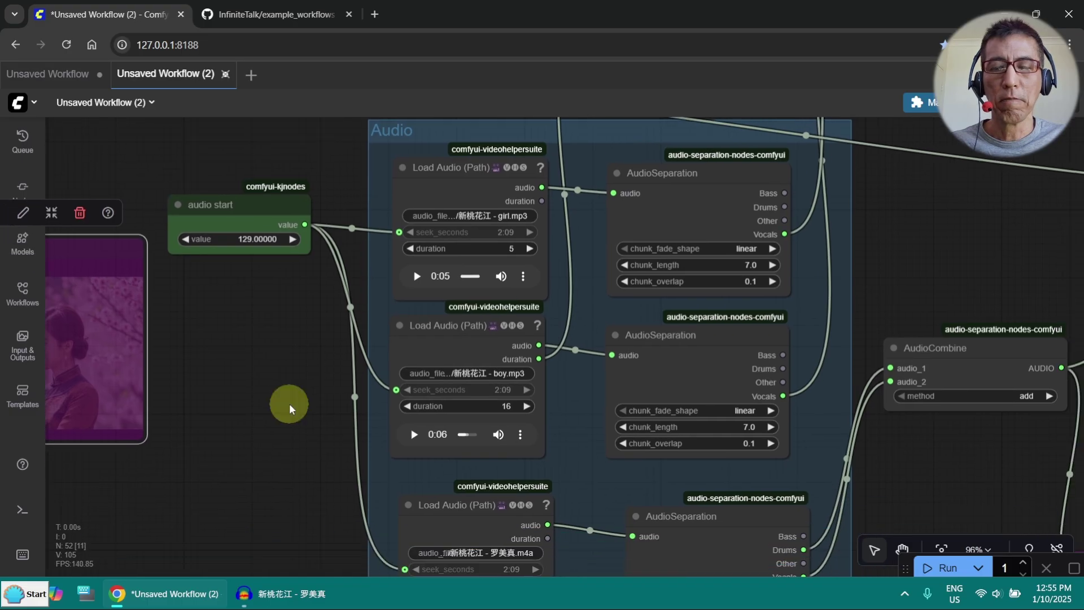
Connect the audio output of the Load Audio (Path) node with the original m4a song directly to Video Combine's audio input
scroll(292, 401, down, 10)
scroll(532, 470, up, 7)
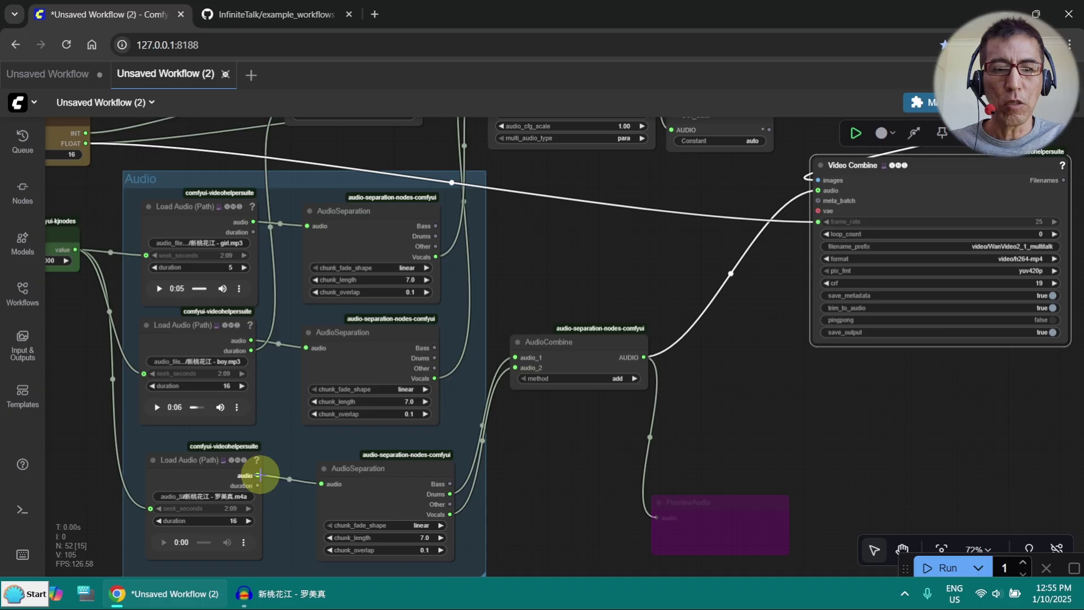
drag(259, 474, 261, 475)
drag(366, 445, 816, 191)
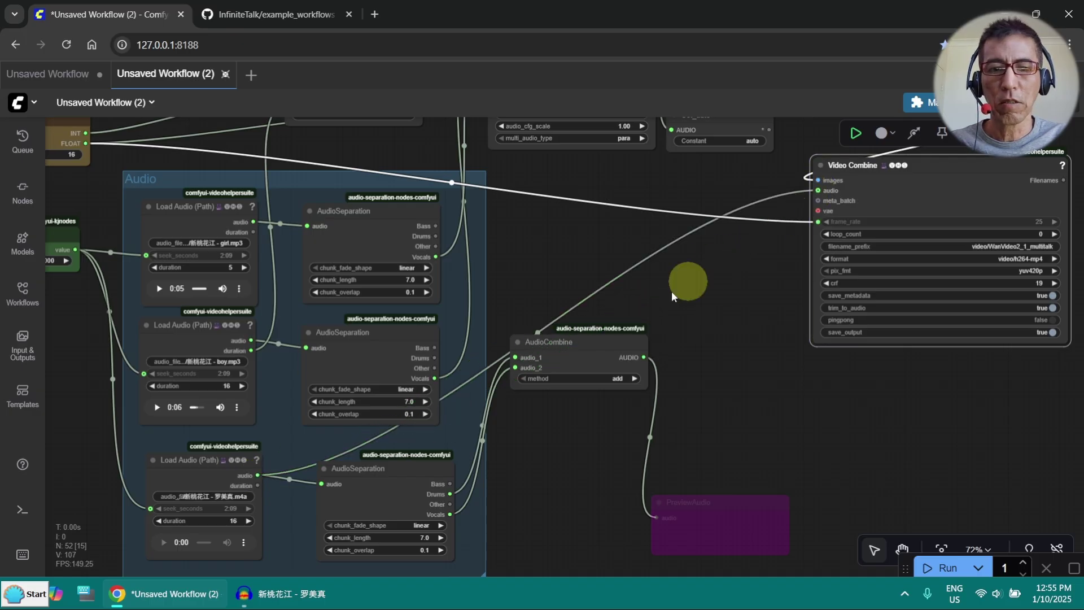
Connect the Vocals output of the original song's AudioSeparation node directly to the audio input of Video Combine
drag(522, 494, 533, 476)
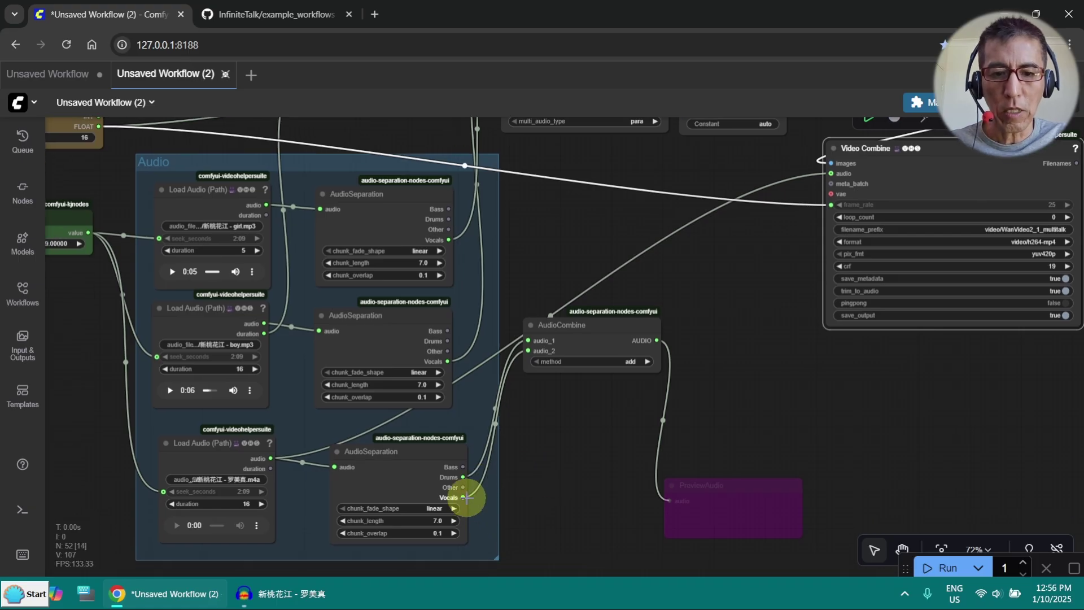
drag(463, 497, 466, 497)
drag(689, 367, 831, 174)
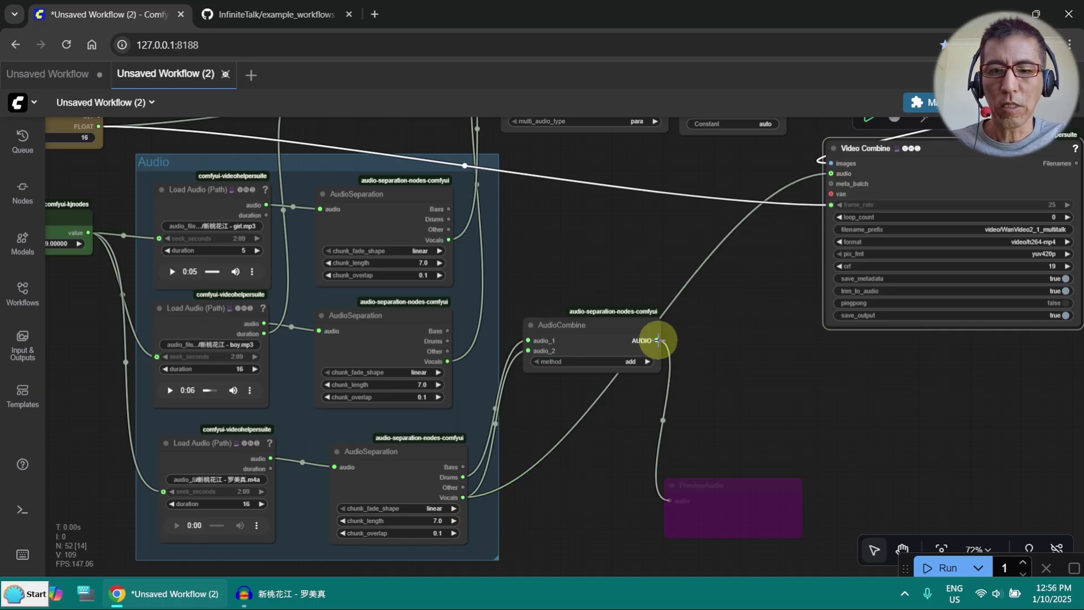
Reconnect the AudioCombine AUDIO output to the audio input of Video Combine
drag(657, 340, 768, 225)
drag(810, 180, 834, 175)
scroll(774, 385, down, 5)
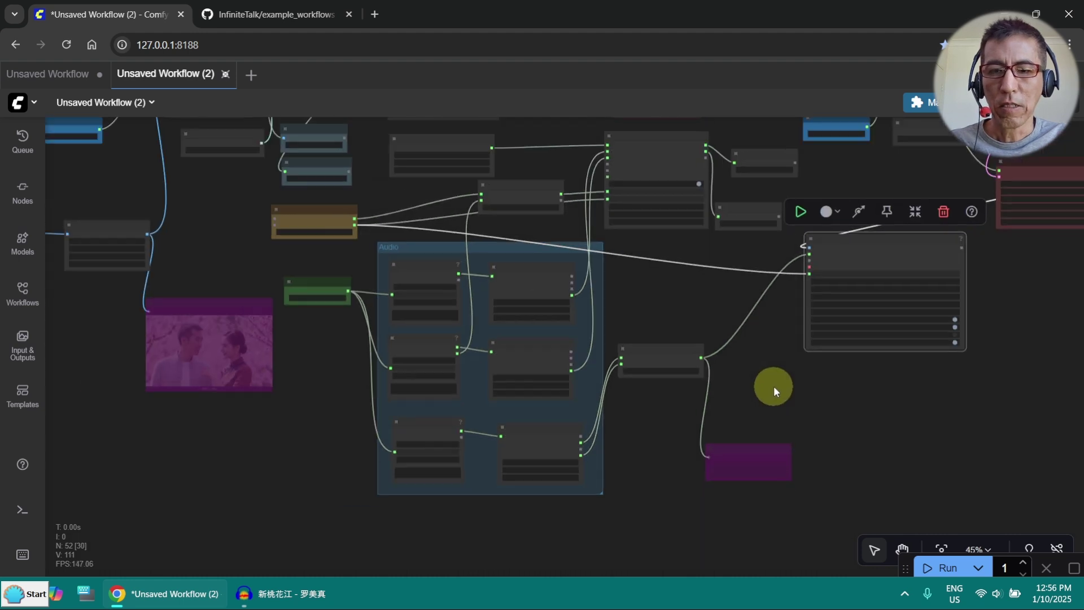
drag(774, 385, 718, 461)
scroll(634, 346, down, 3)
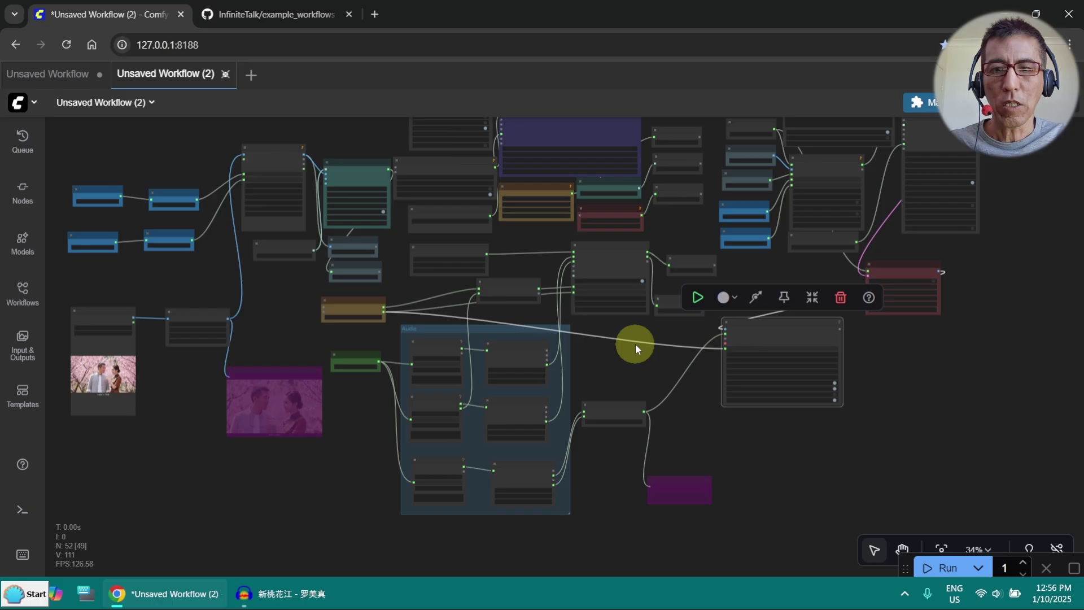
drag(637, 355, 700, 380)
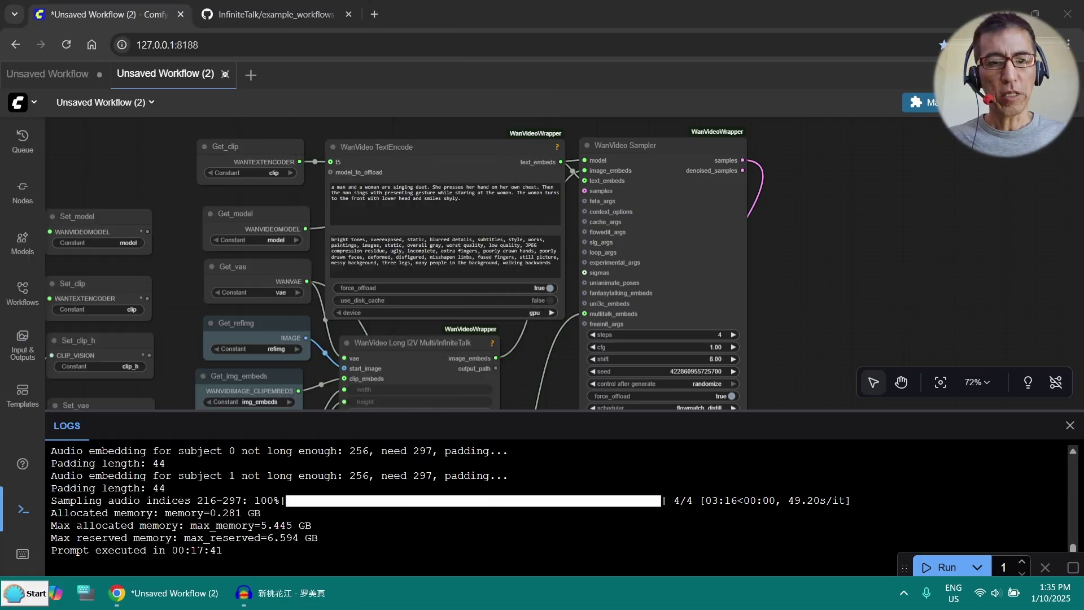
Show the queue with the finished duet video, then close it
click(24, 147)
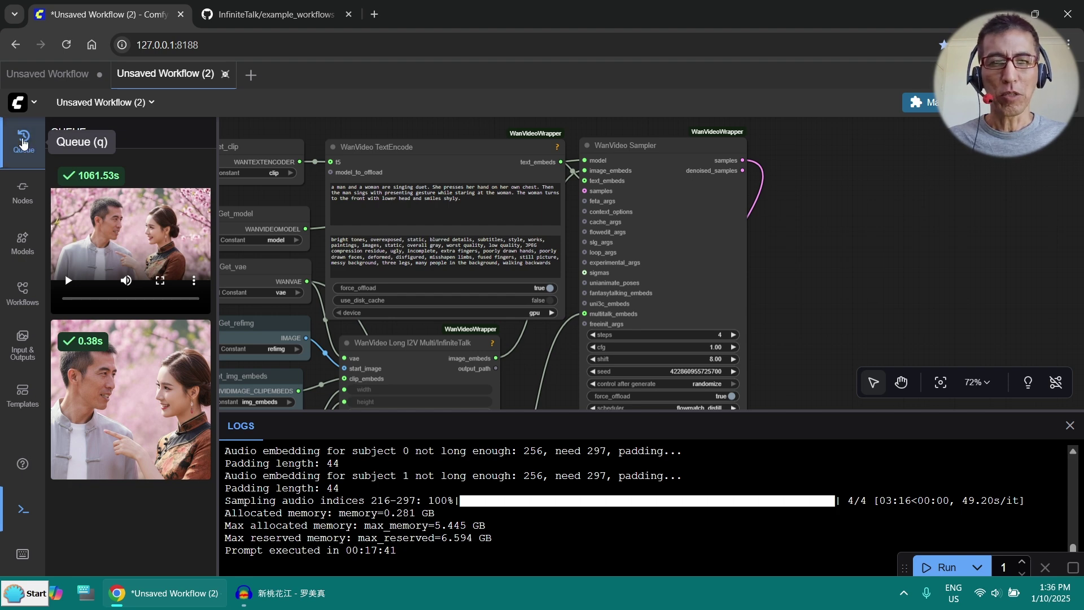
click(24, 144)
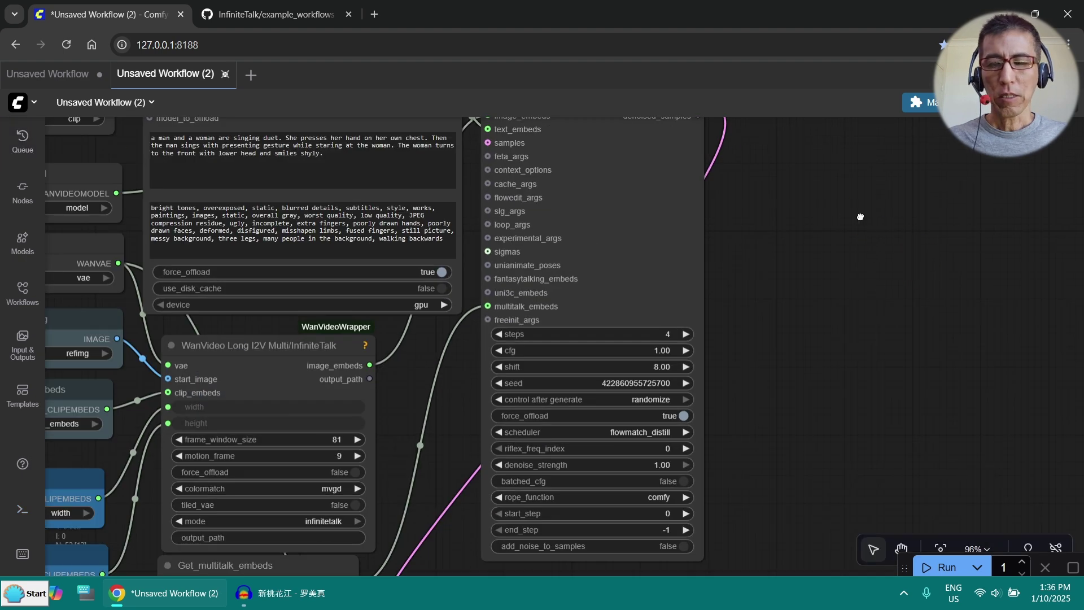
Examine the positive prompt in WanVideo TextEncode, highlighting the woman's hand-on-chest sentence and the man's singing gesture
drag(859, 216, 1077, 371)
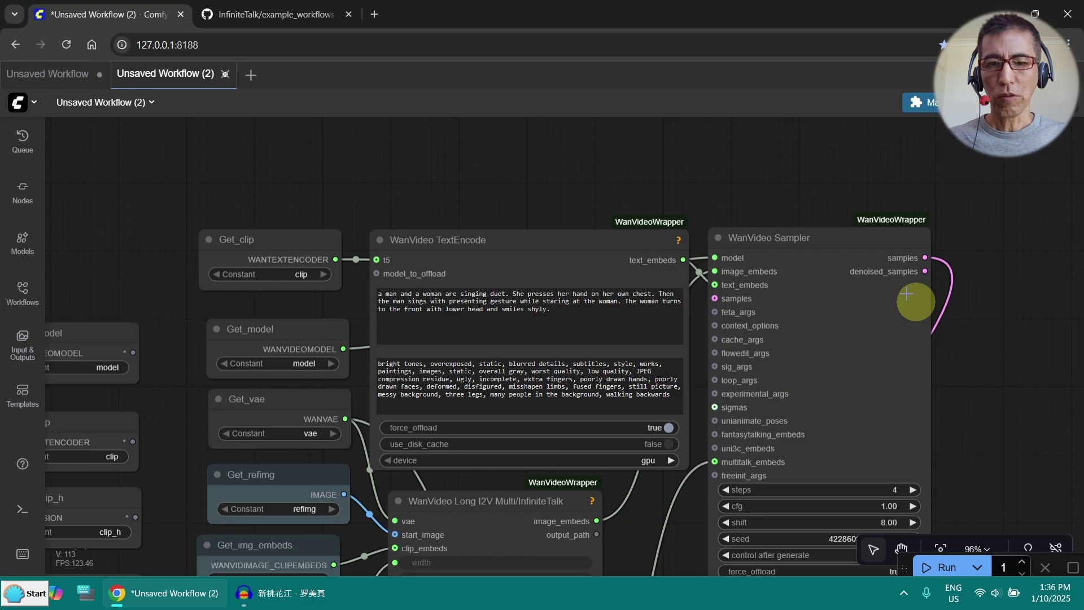
scroll(680, 159, up, 4)
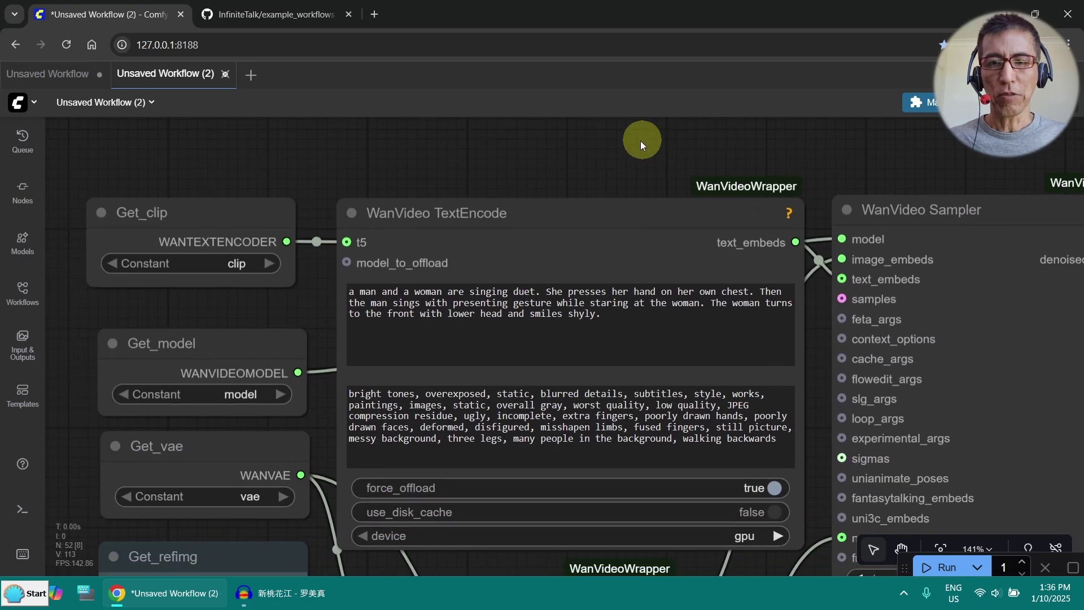
scroll(617, 160, up, 3)
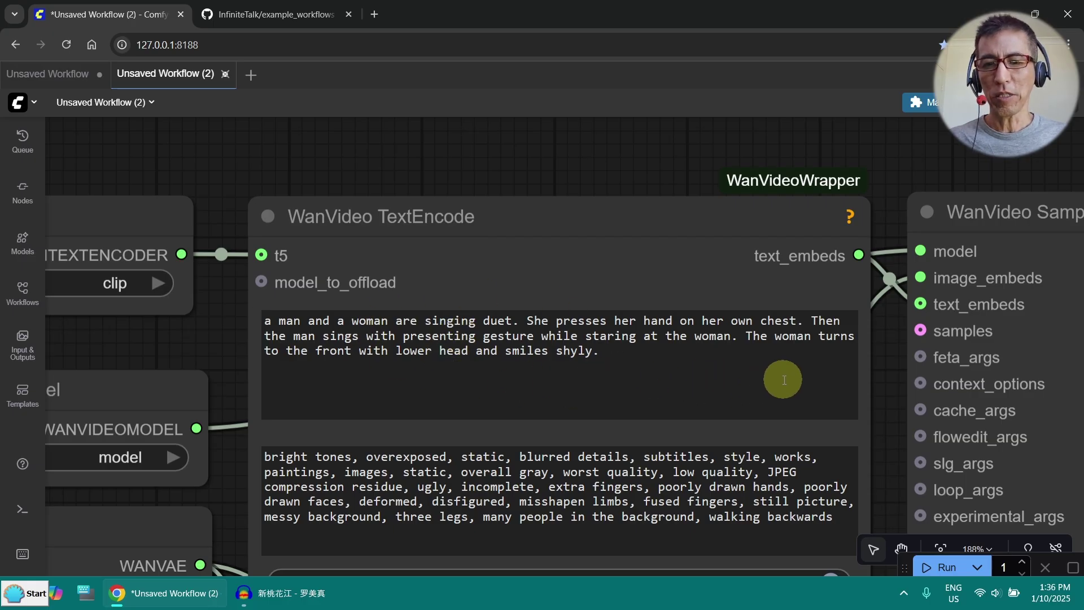
drag(525, 322, 785, 320)
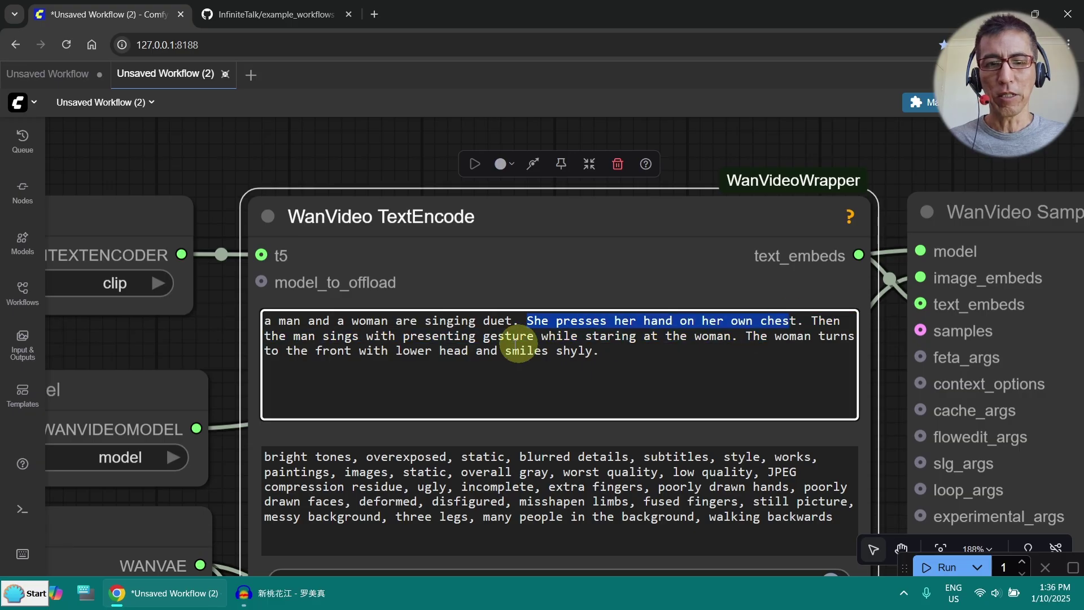
drag(265, 337, 609, 337)
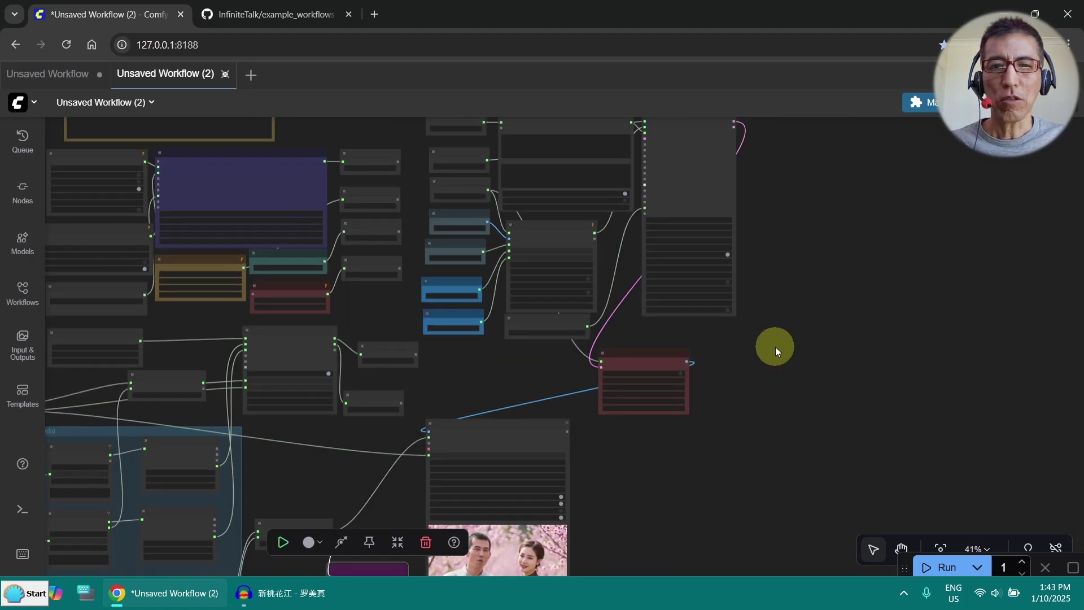
drag(775, 347, 982, 357)
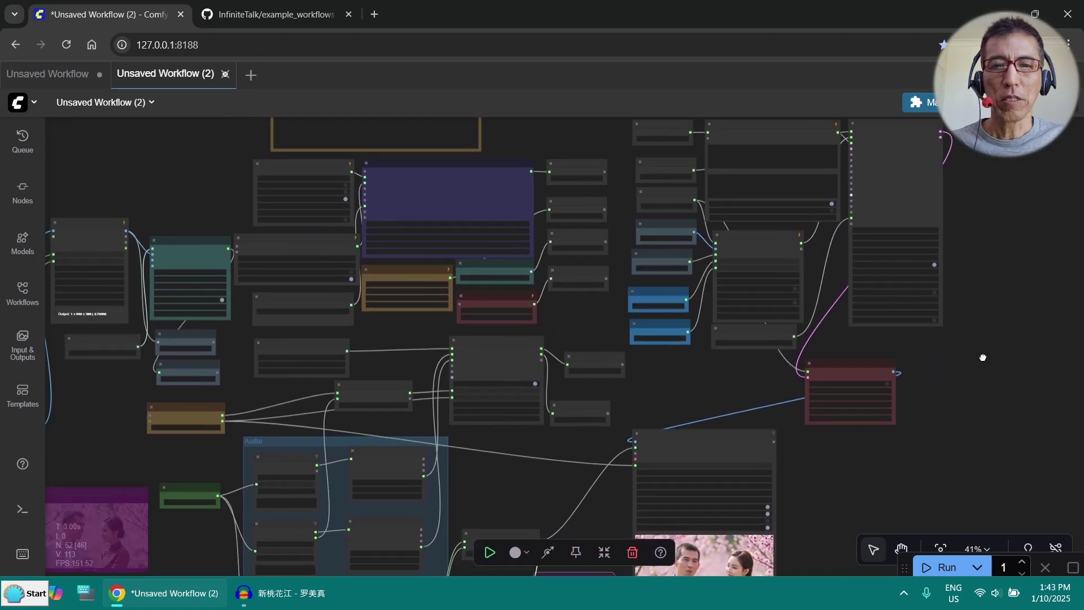